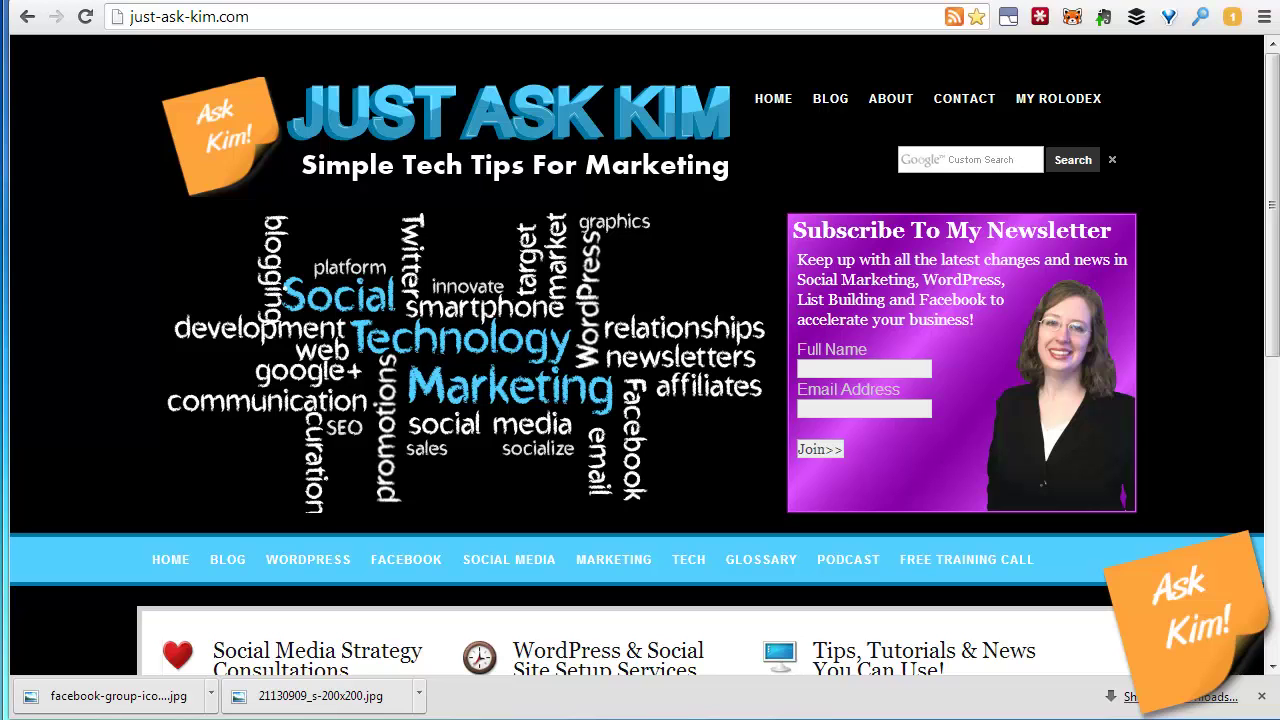
- Switch to the TinEye page and run a reverse image search on the "I don't always watch Sesame Street" meme from the temp pictures folder
click(1107, 3)
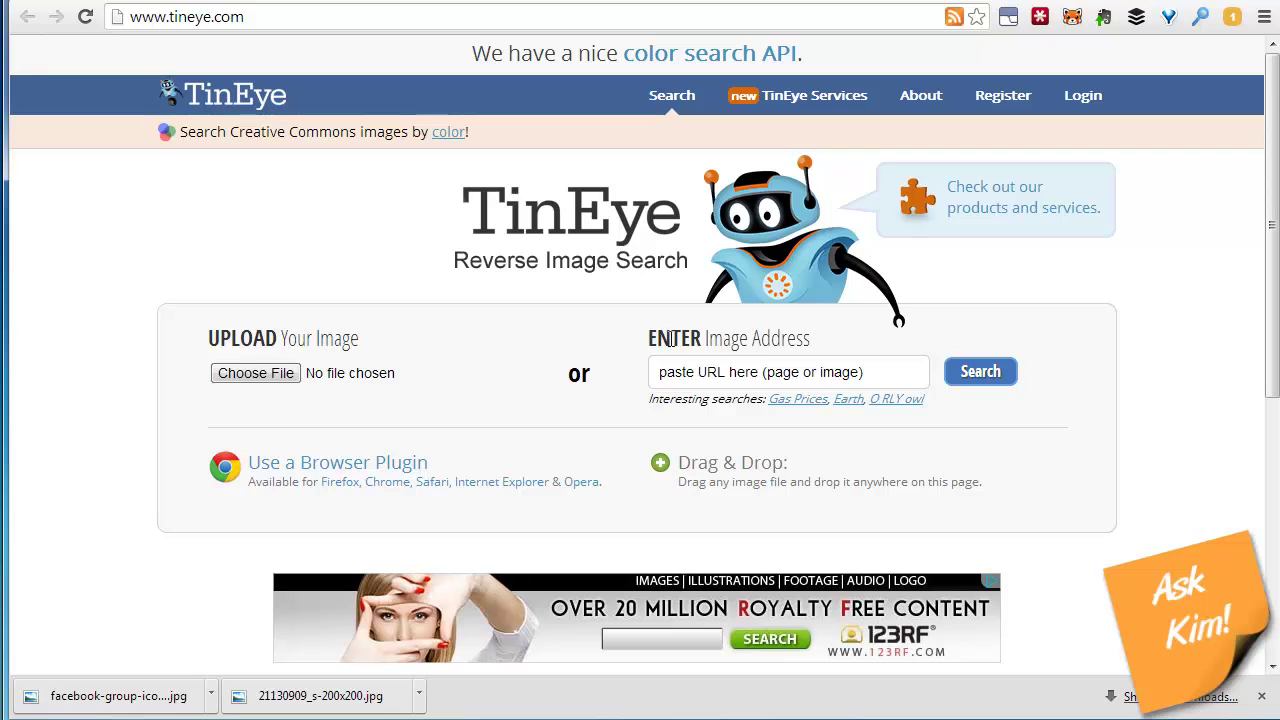
click(278, 373)
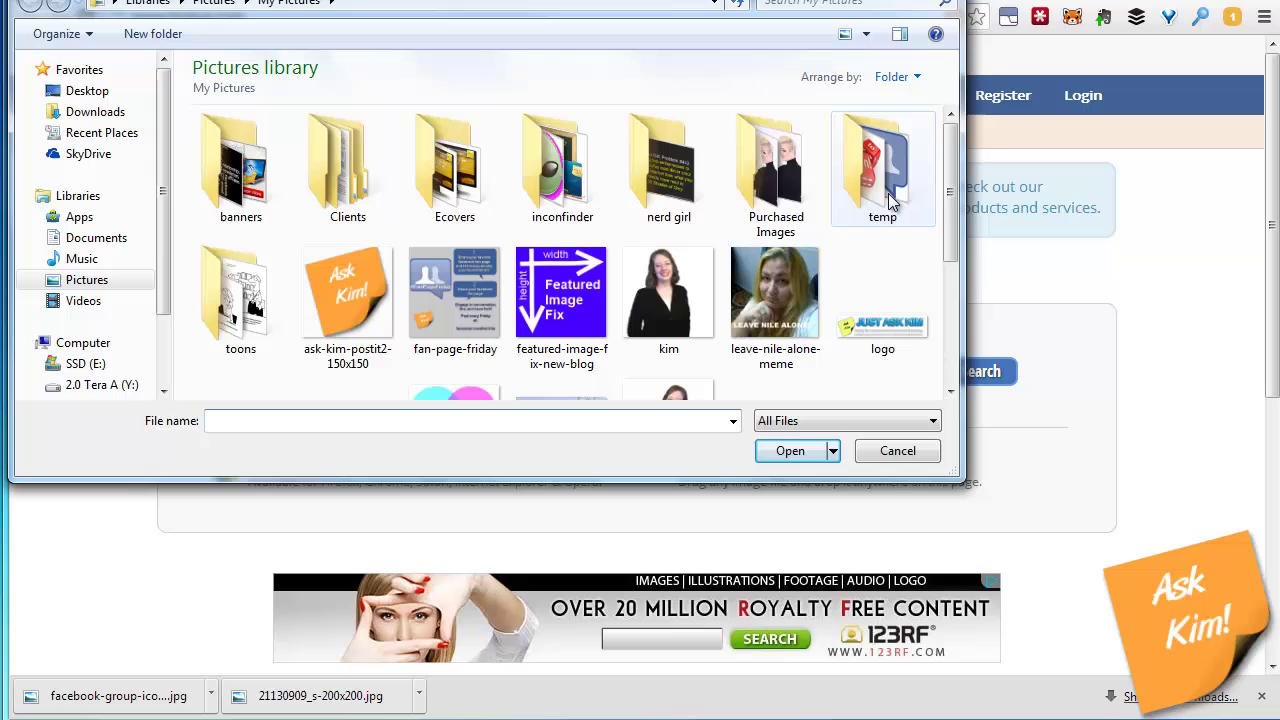
double_click(880, 165)
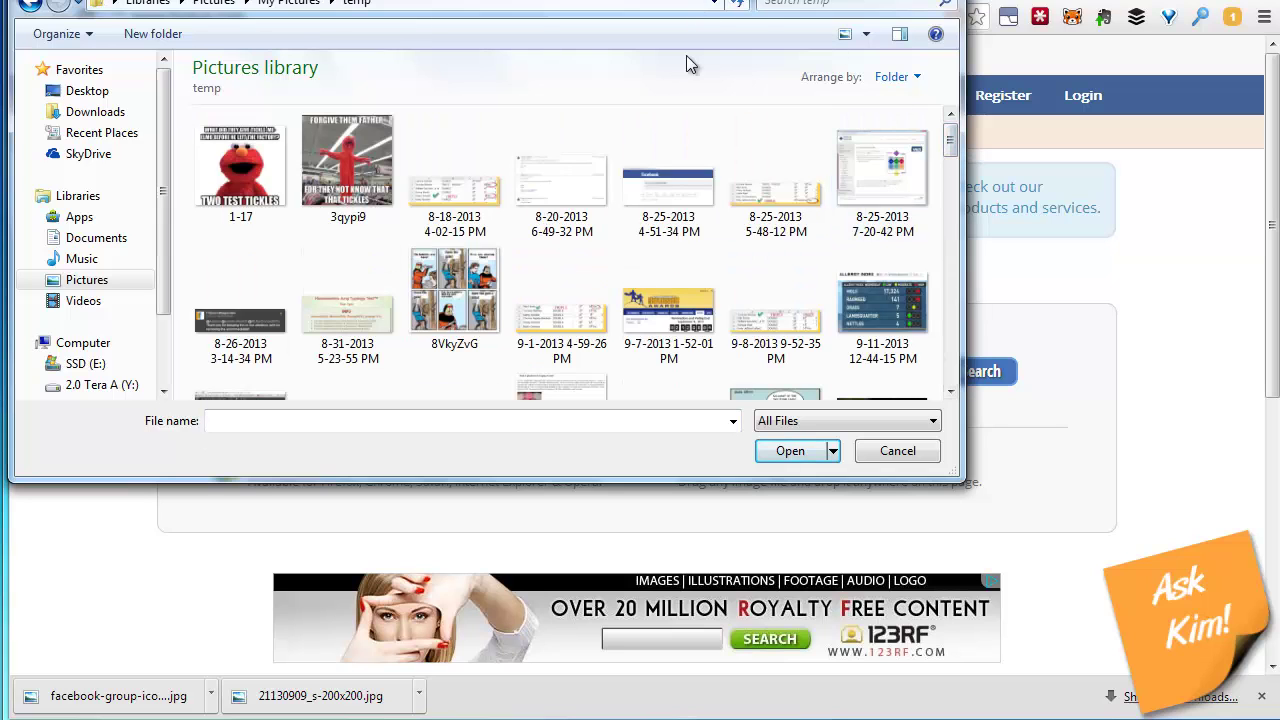
drag(948, 145, 960, 288)
double_click(585, 205)
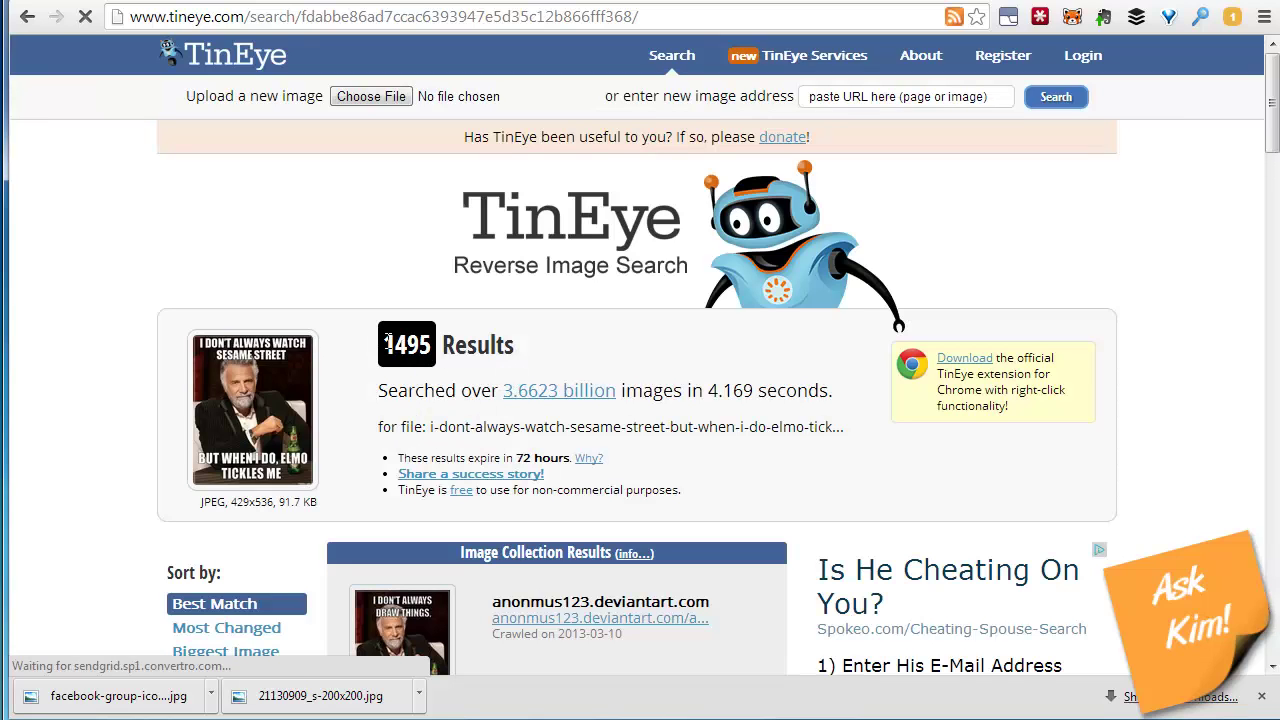
- Review the match count and first results for the meme, and open the DeviantArt collection match in a new tab
drag(386, 341, 445, 333)
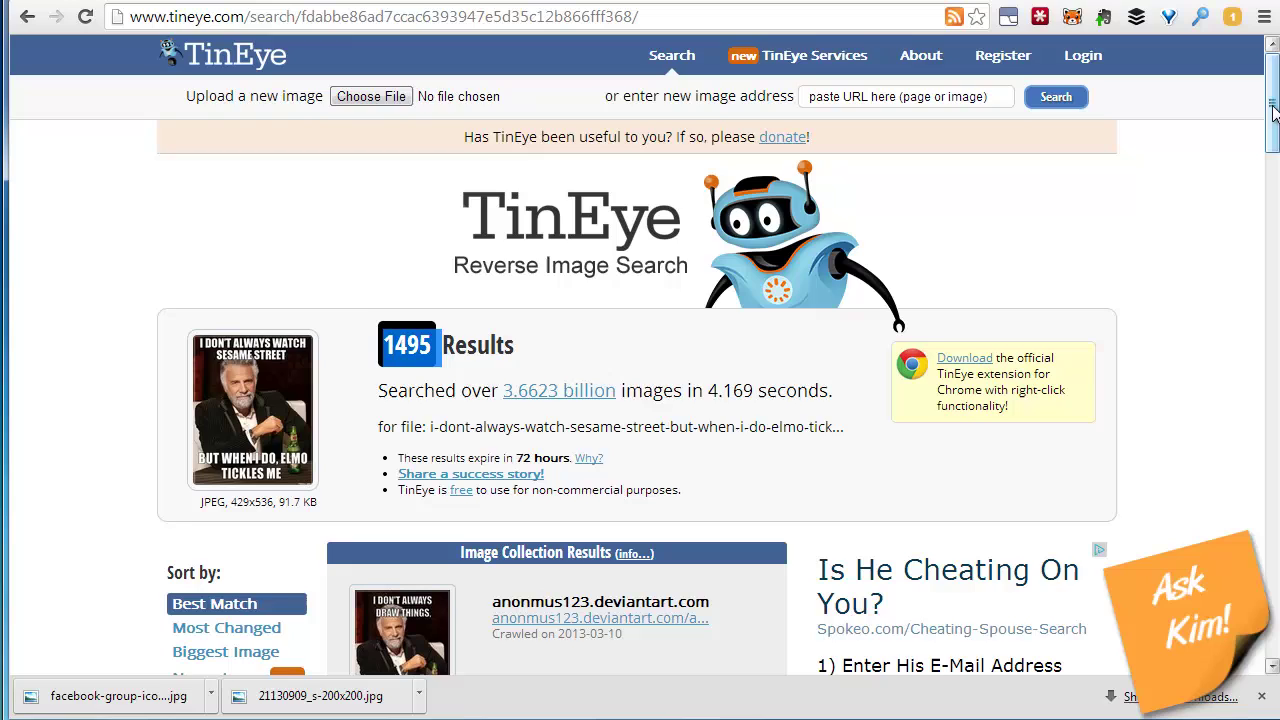
drag(1272, 91, 1272, 153)
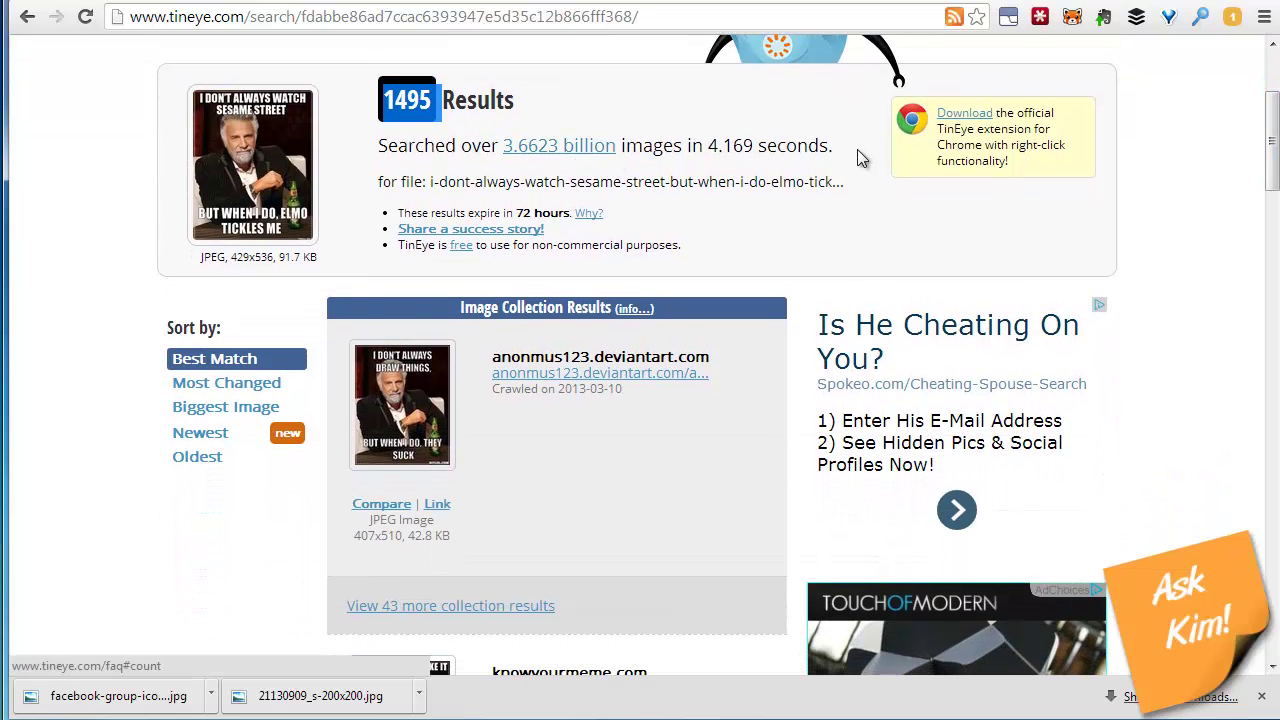
drag(1272, 116, 1273, 172)
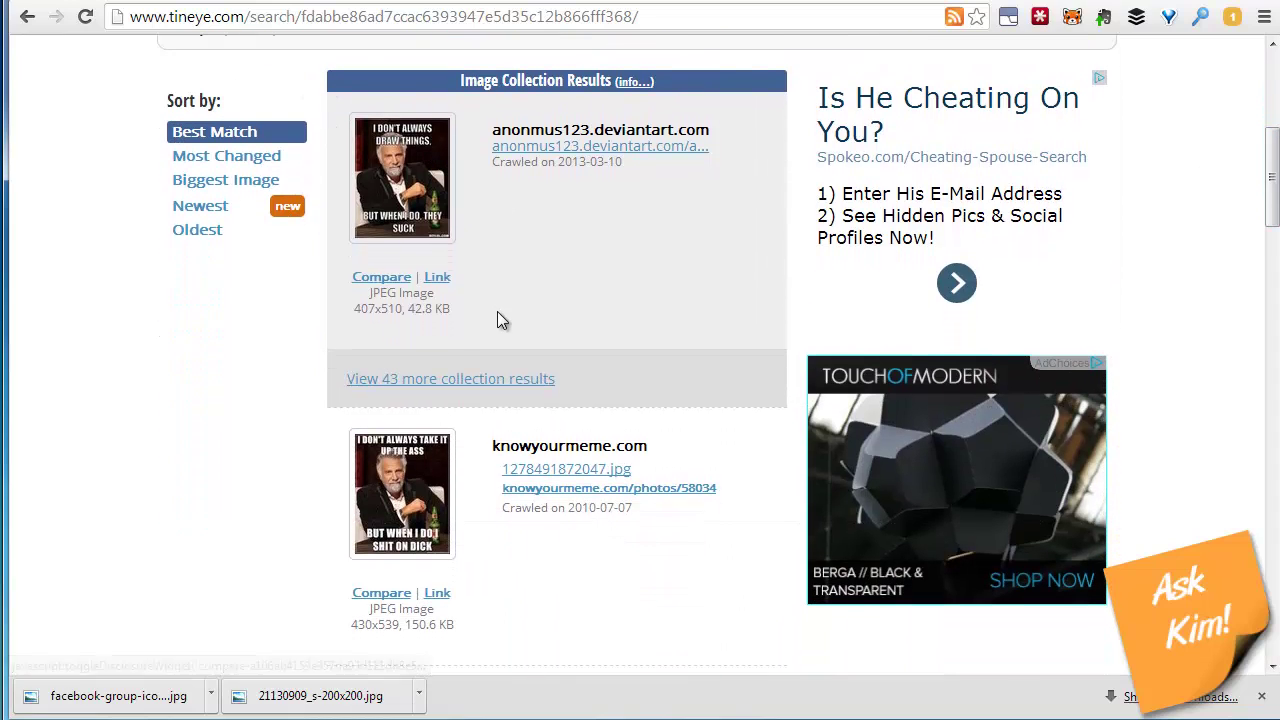
scroll(500, 320, down, 1)
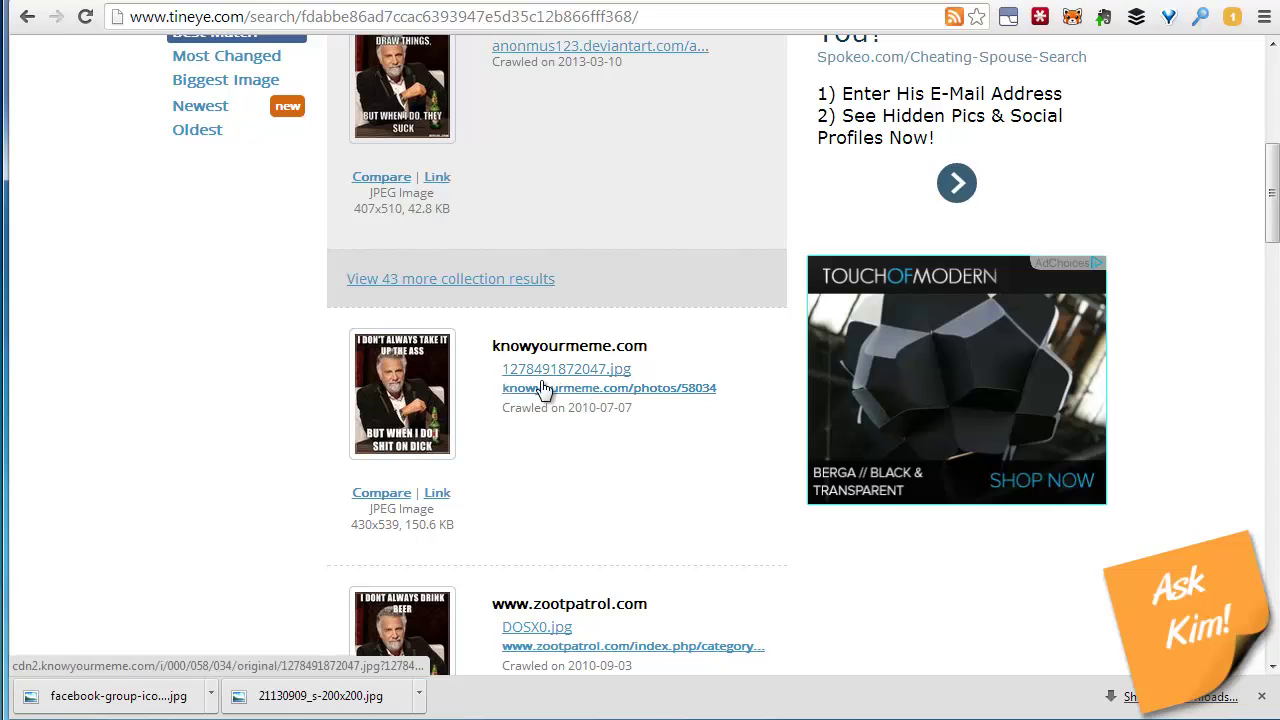
scroll(643, 432, up, 2)
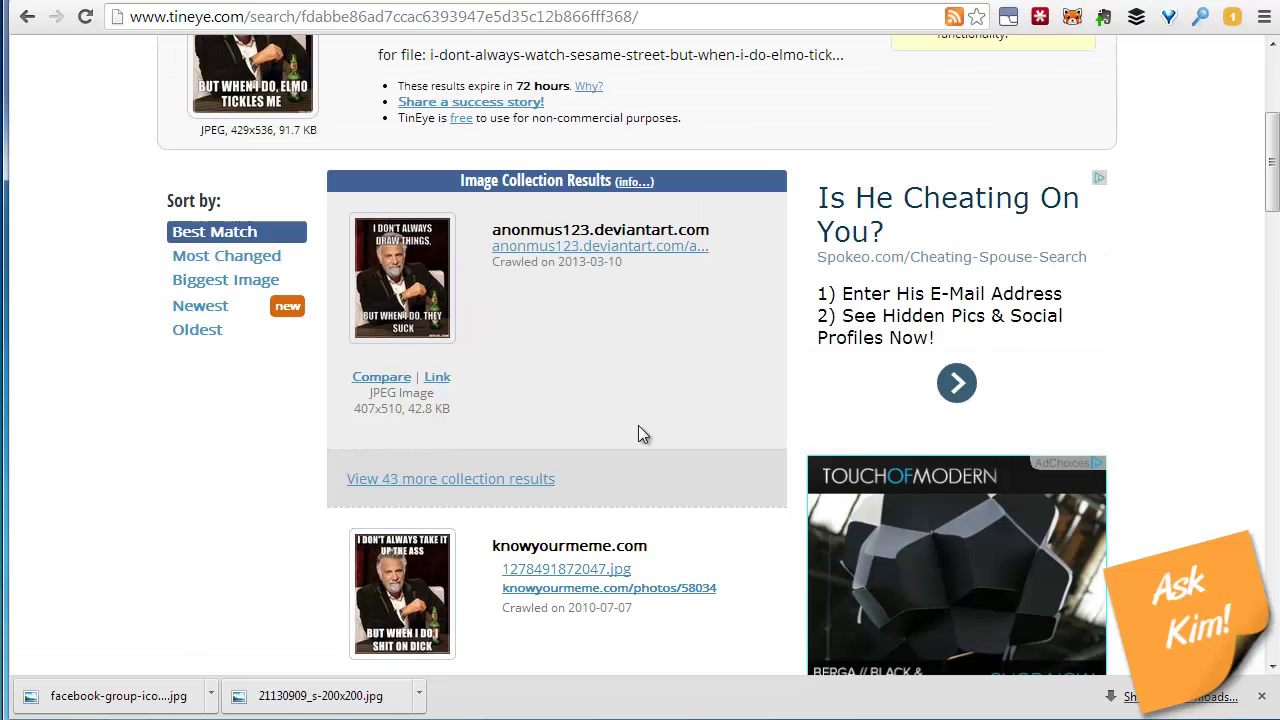
right_click(545, 243)
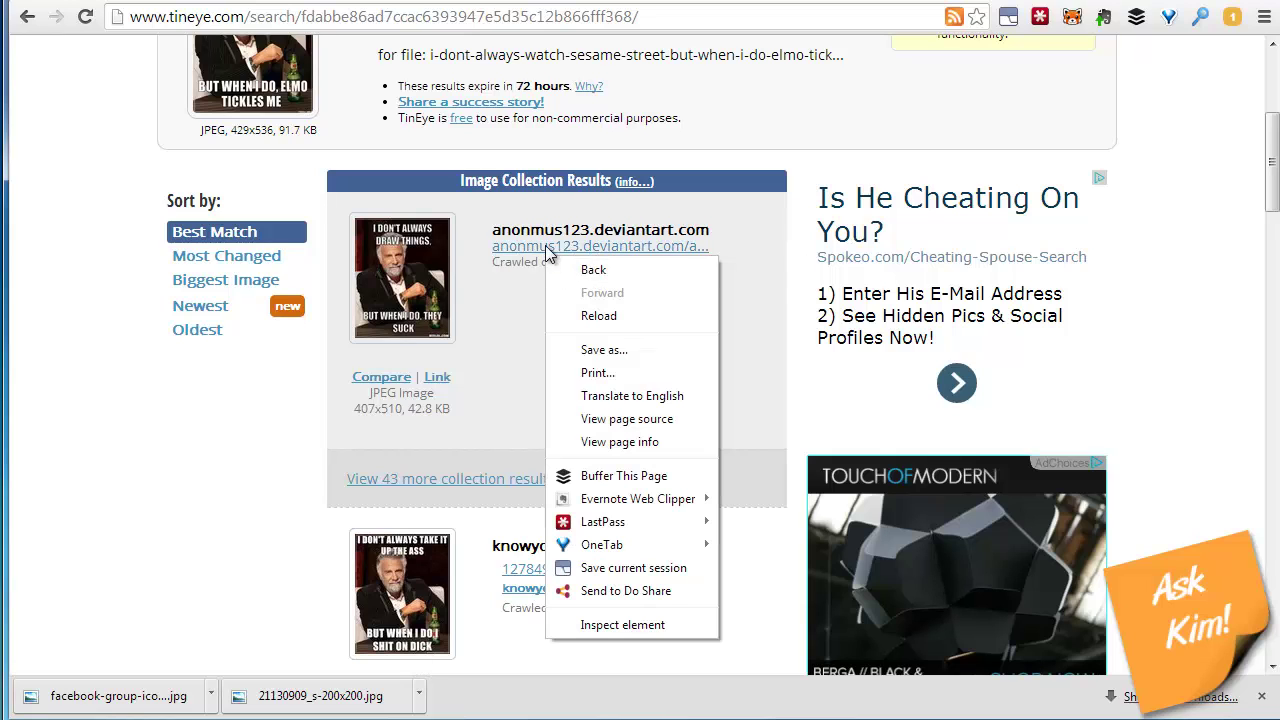
right_click(545, 243)
click(590, 262)
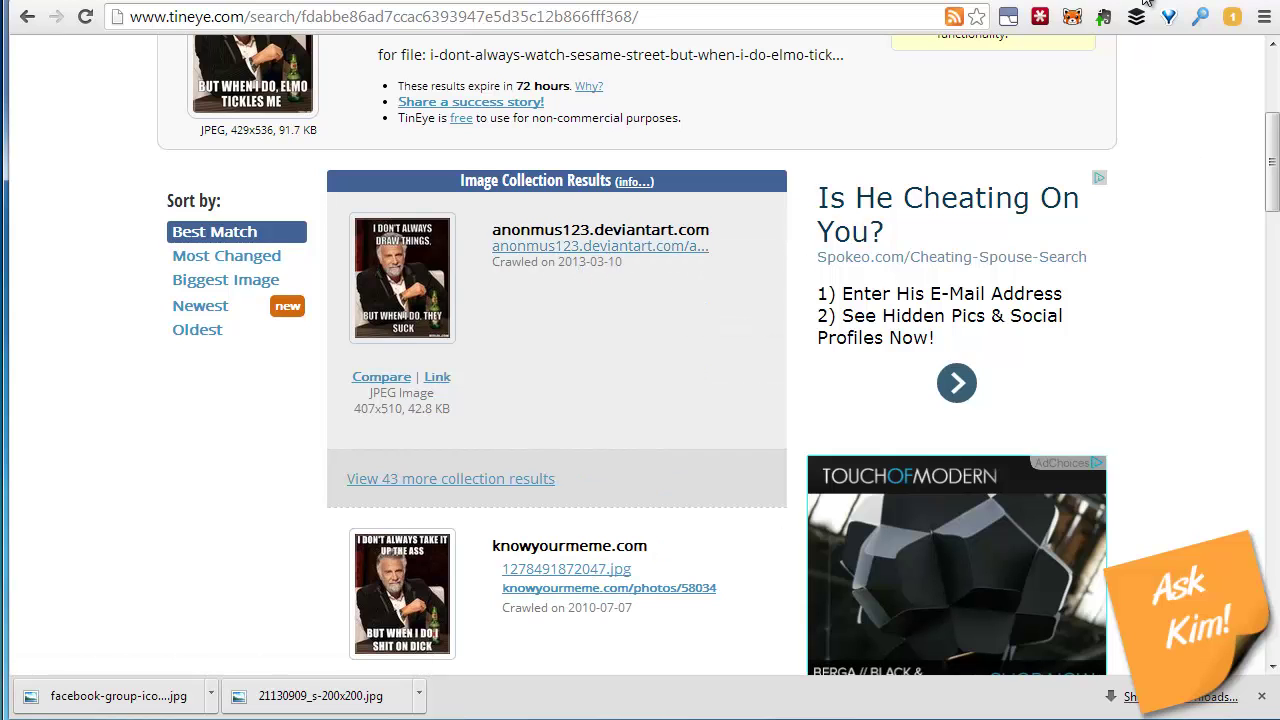
key(ctrl+Tab)
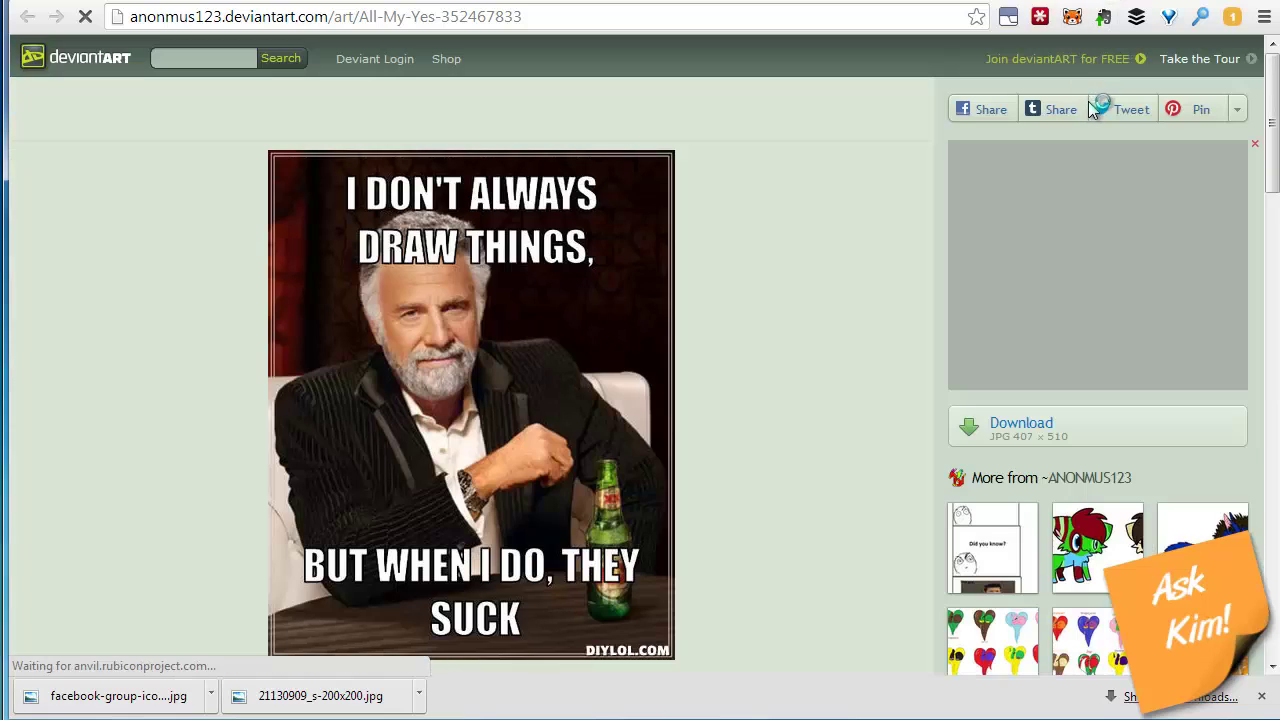
- Examine the DeviantArt page's artist credit, copyright line, description and comment dates for the meme's origin
scroll(763, 181, down, 8)
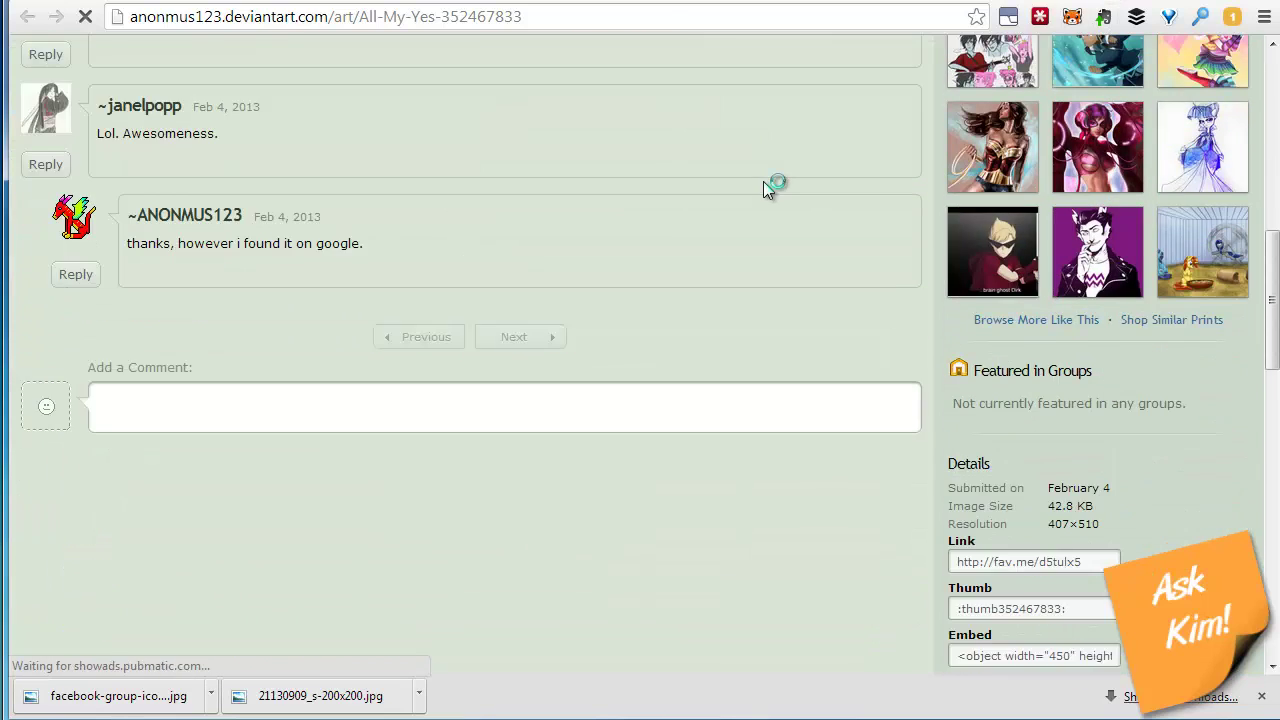
scroll(763, 181, up, 3)
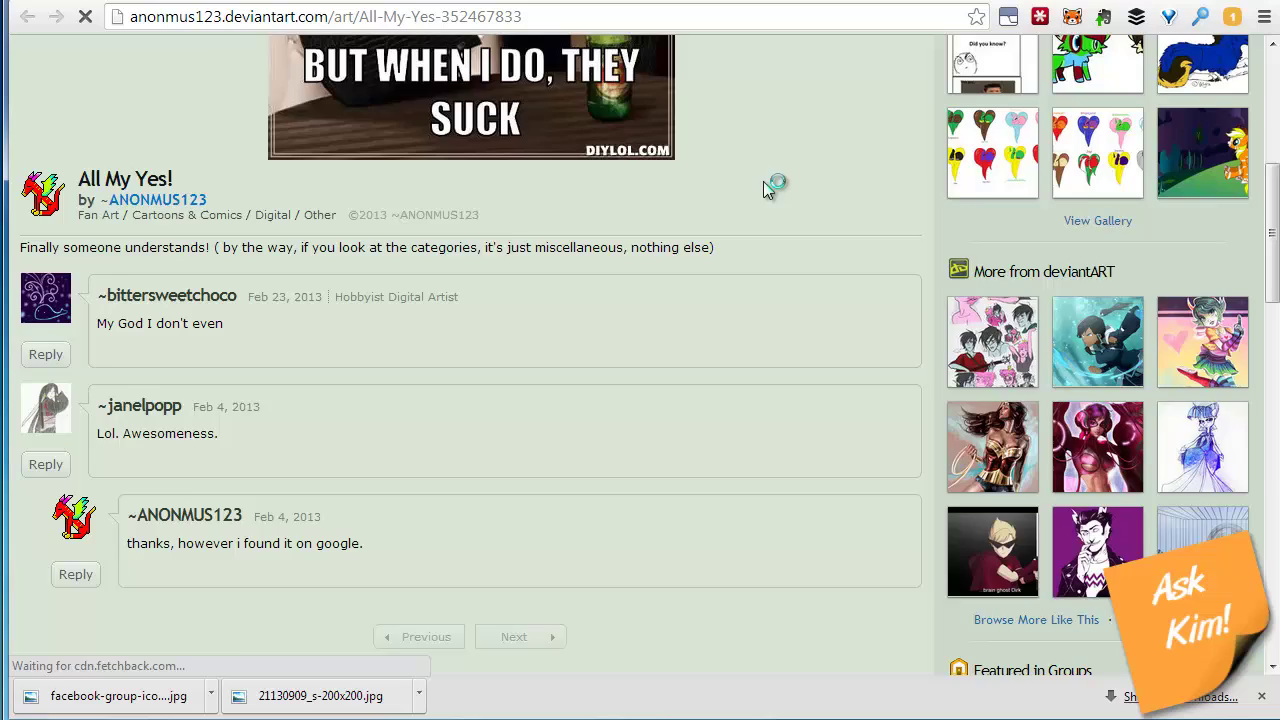
scroll(531, 293, up, 1)
drag(326, 392, 280, 396)
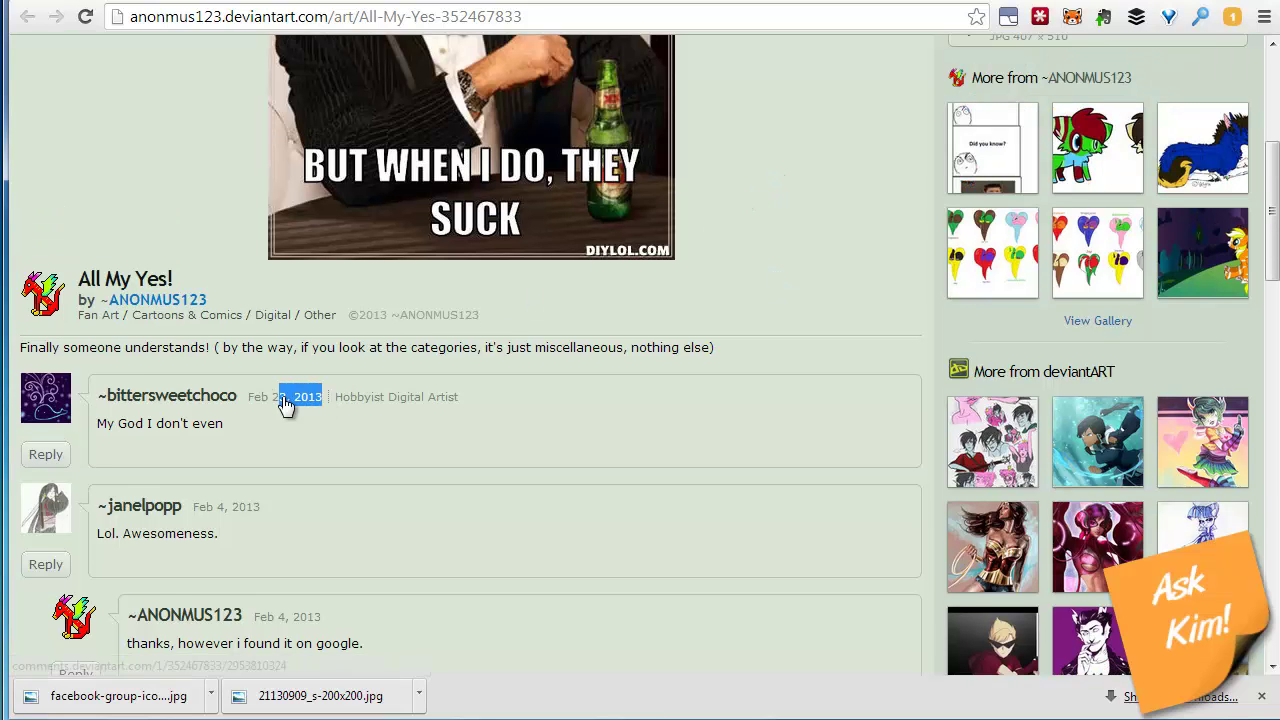
click(368, 316)
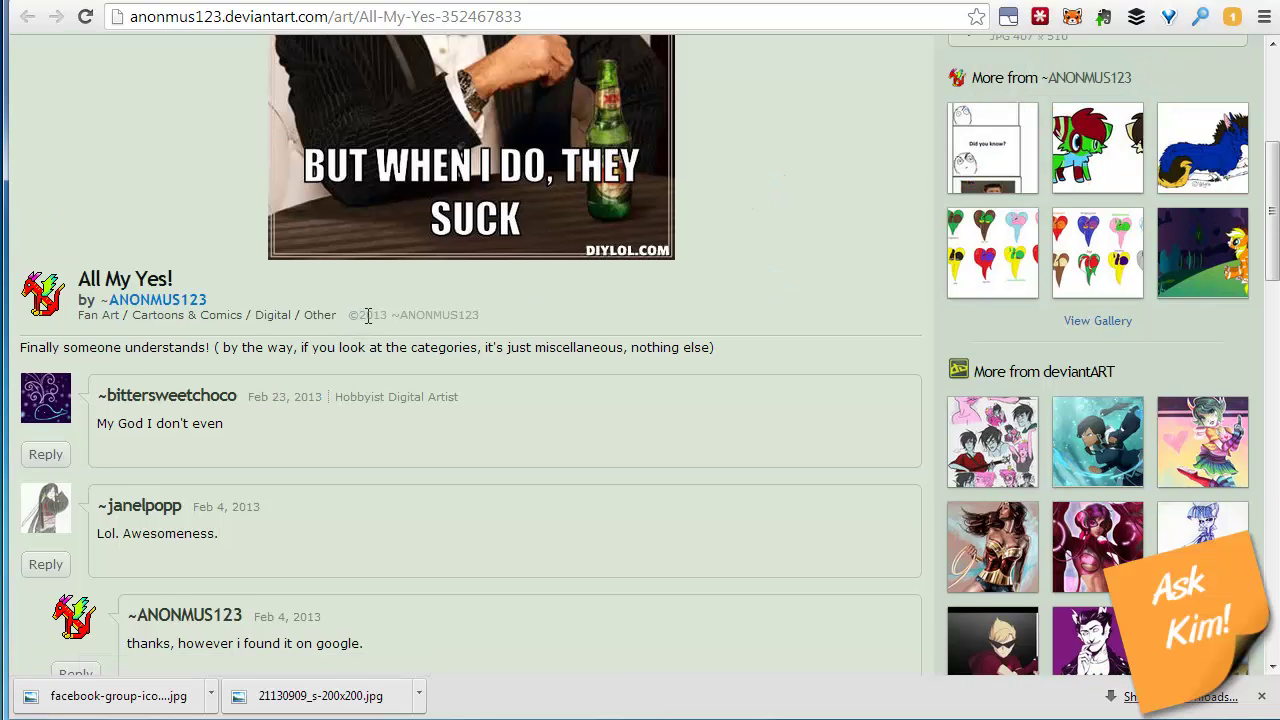
- Return to the TinEye results and browse the remaining meme matches with their source sites and crawl dates
click(1157, 3)
scroll(645, 342, down, 3)
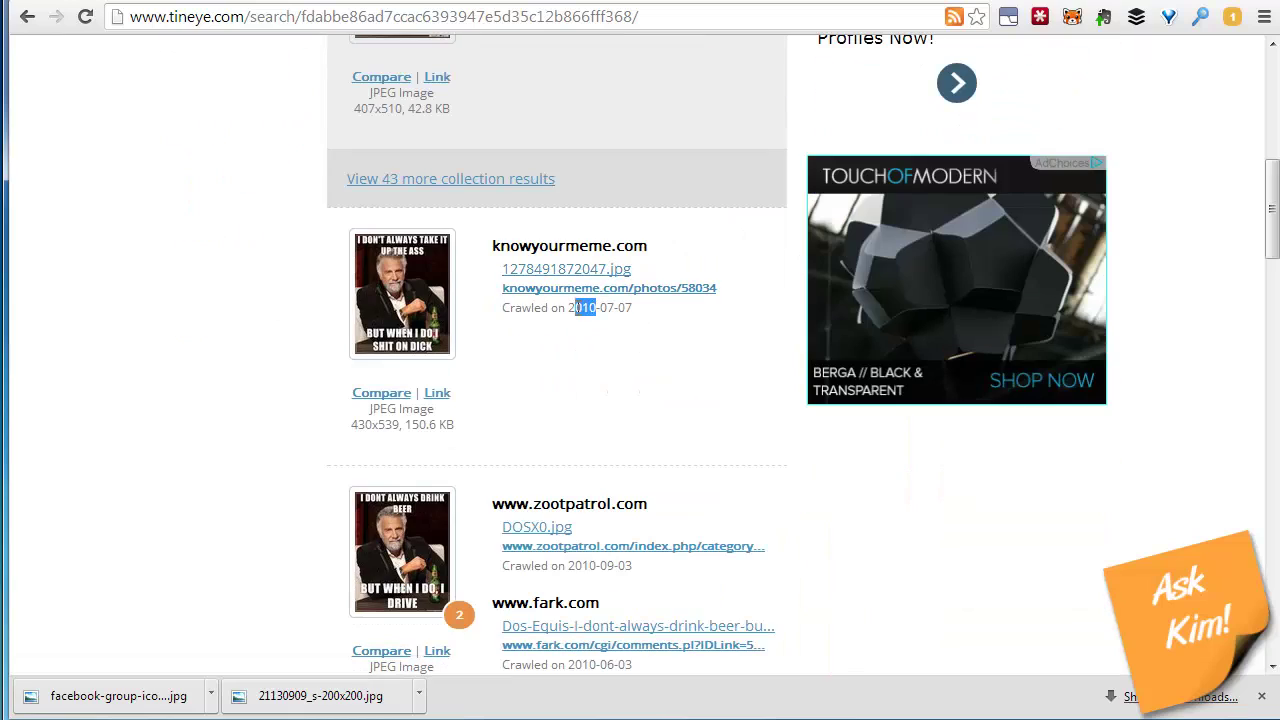
scroll(548, 345, down, 1)
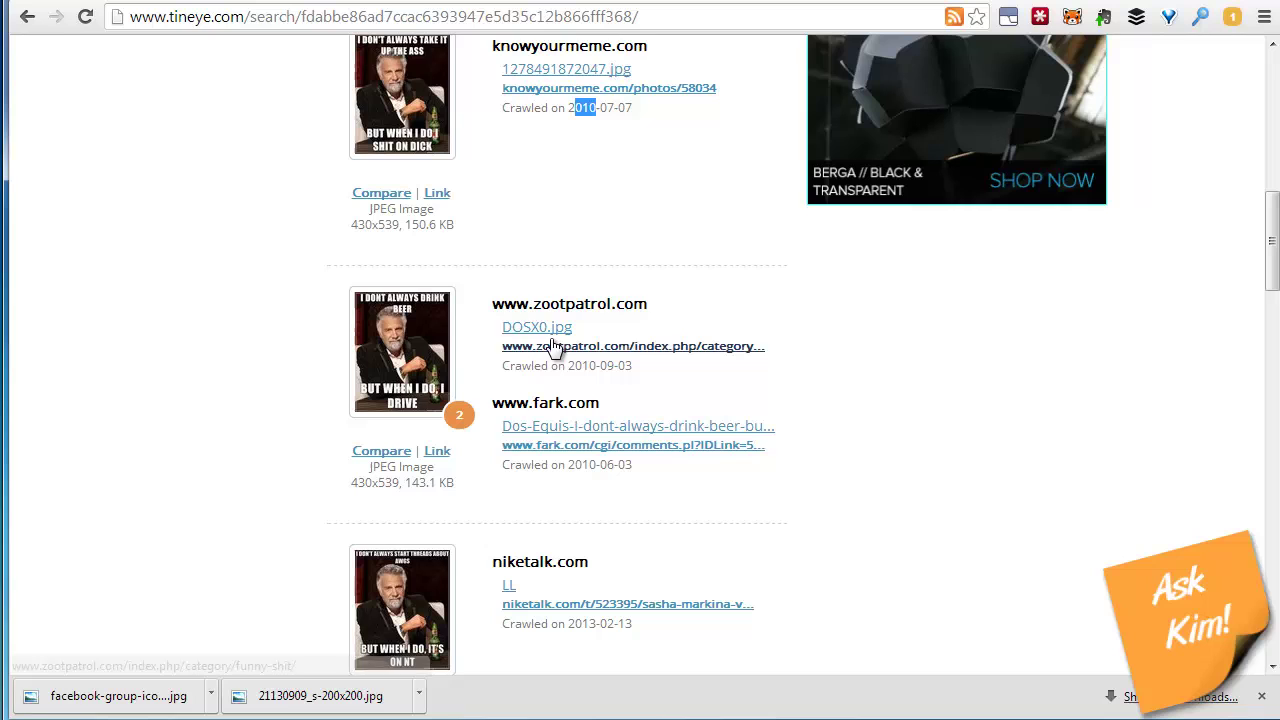
scroll(257, 311, down, 4)
scroll(255, 311, down, 10)
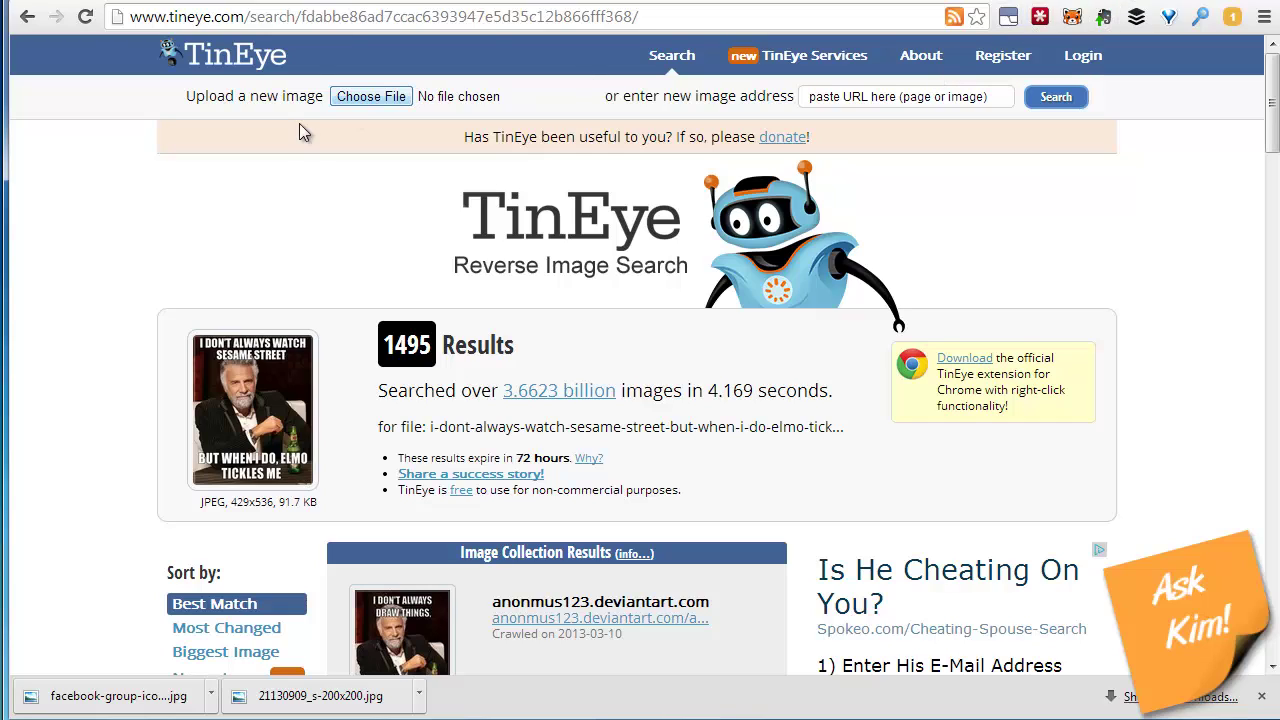
- Run a reverse image search on facebook-group-icon-150x150.jpg and bring up its image collection matches
click(371, 99)
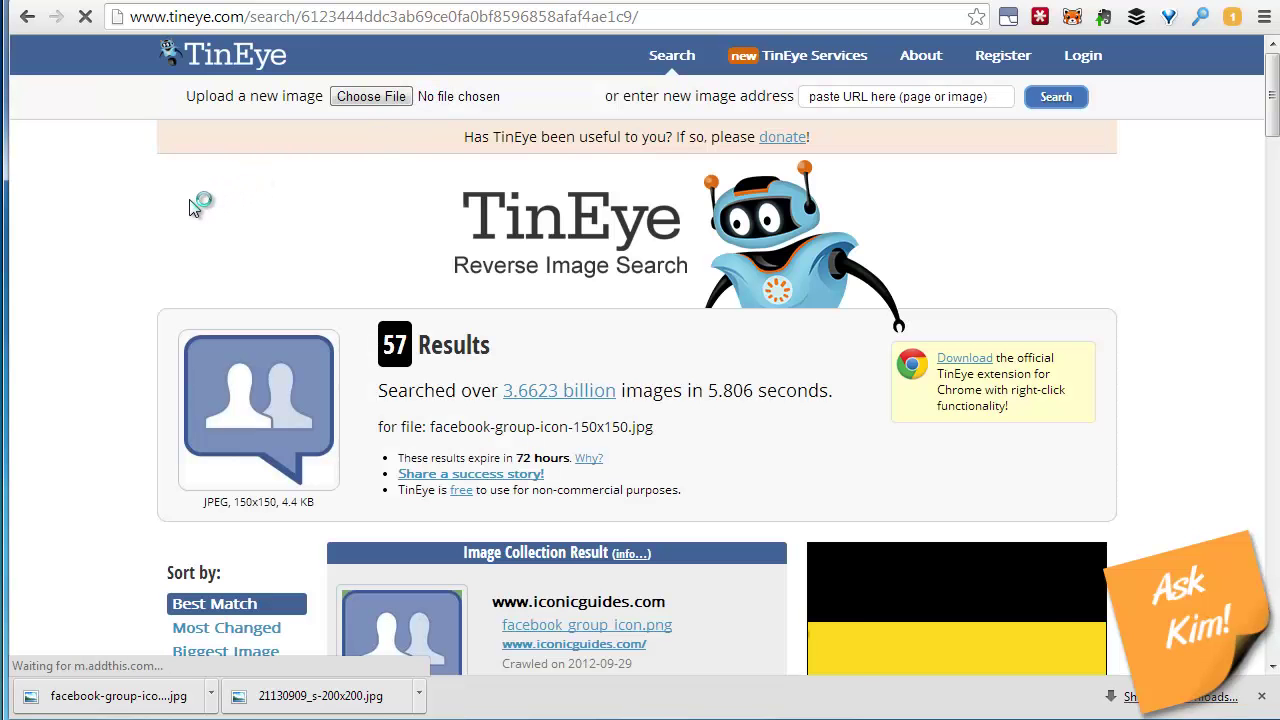
scroll(190, 200, down, 2)
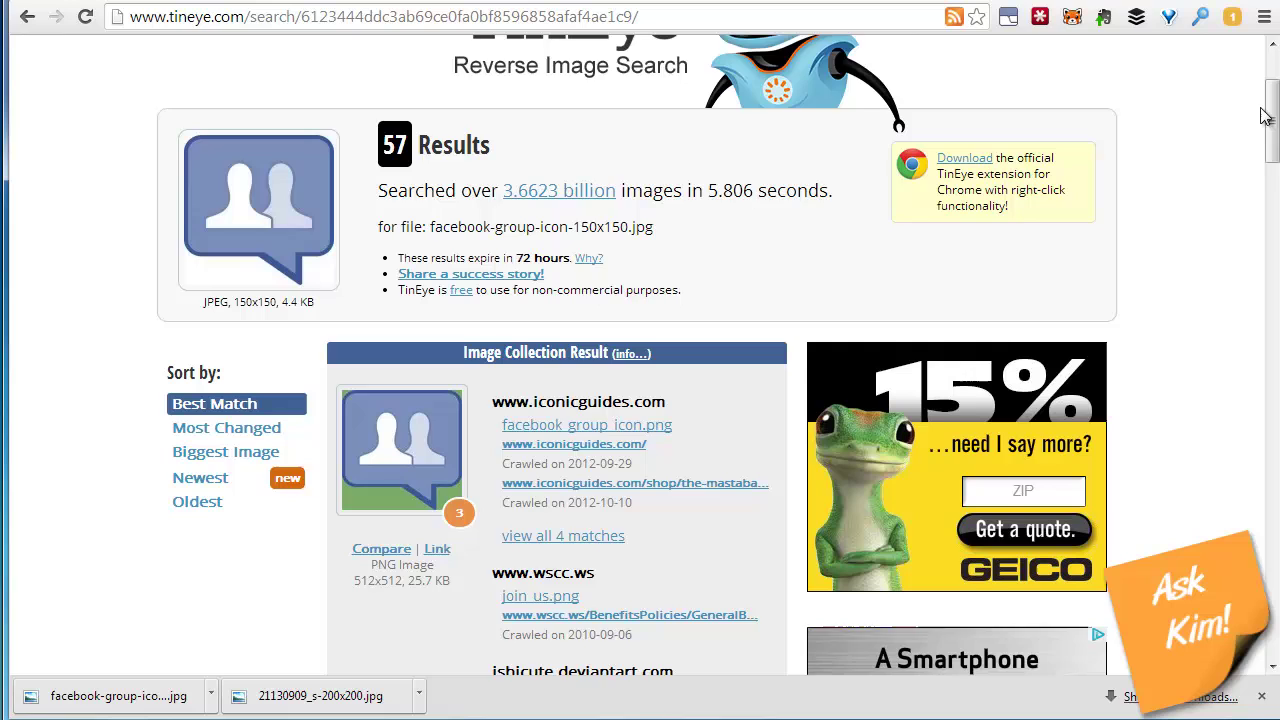
drag(1272, 118, 1272, 155)
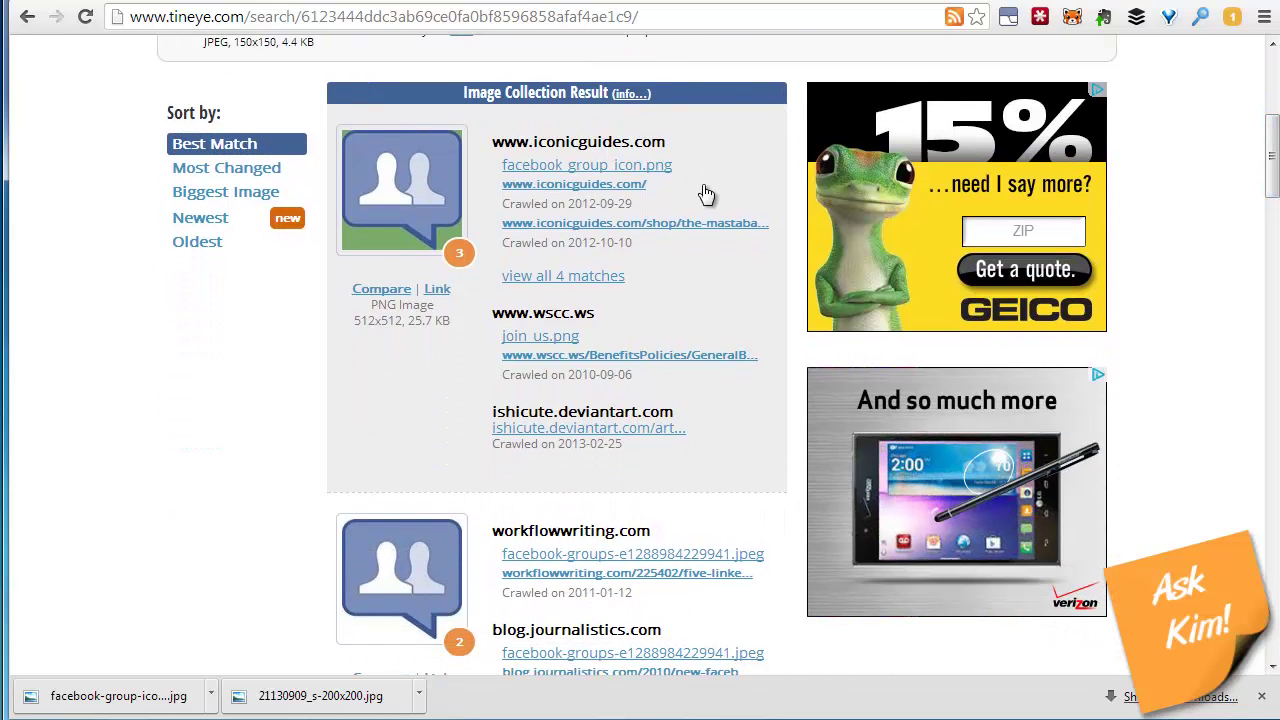
right_click(586, 190)
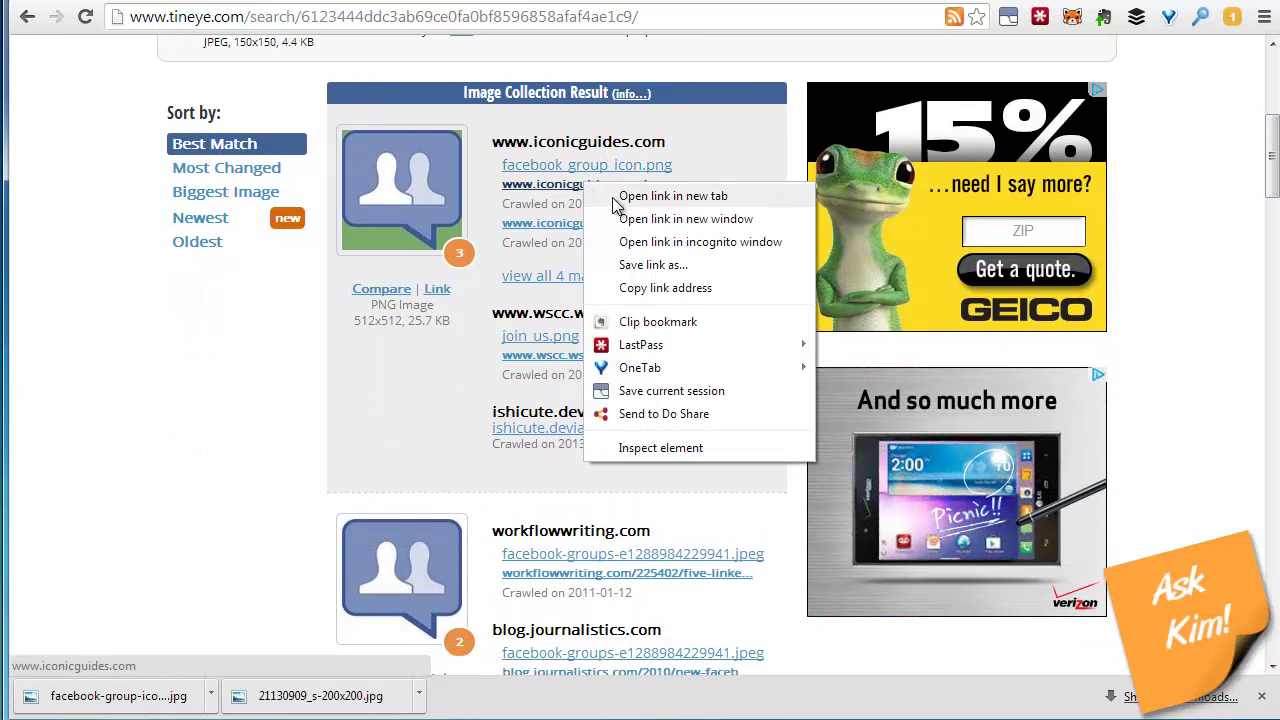
click(620, 196)
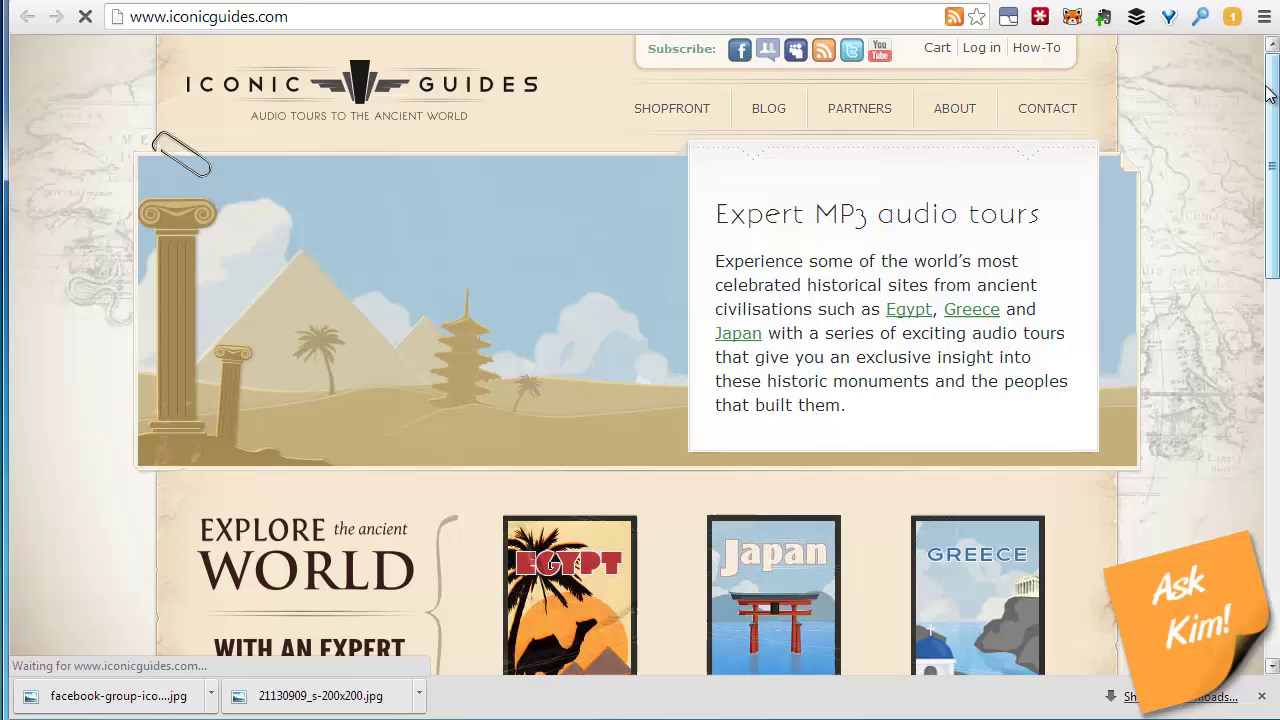
scroll(1267, 93, down, 8)
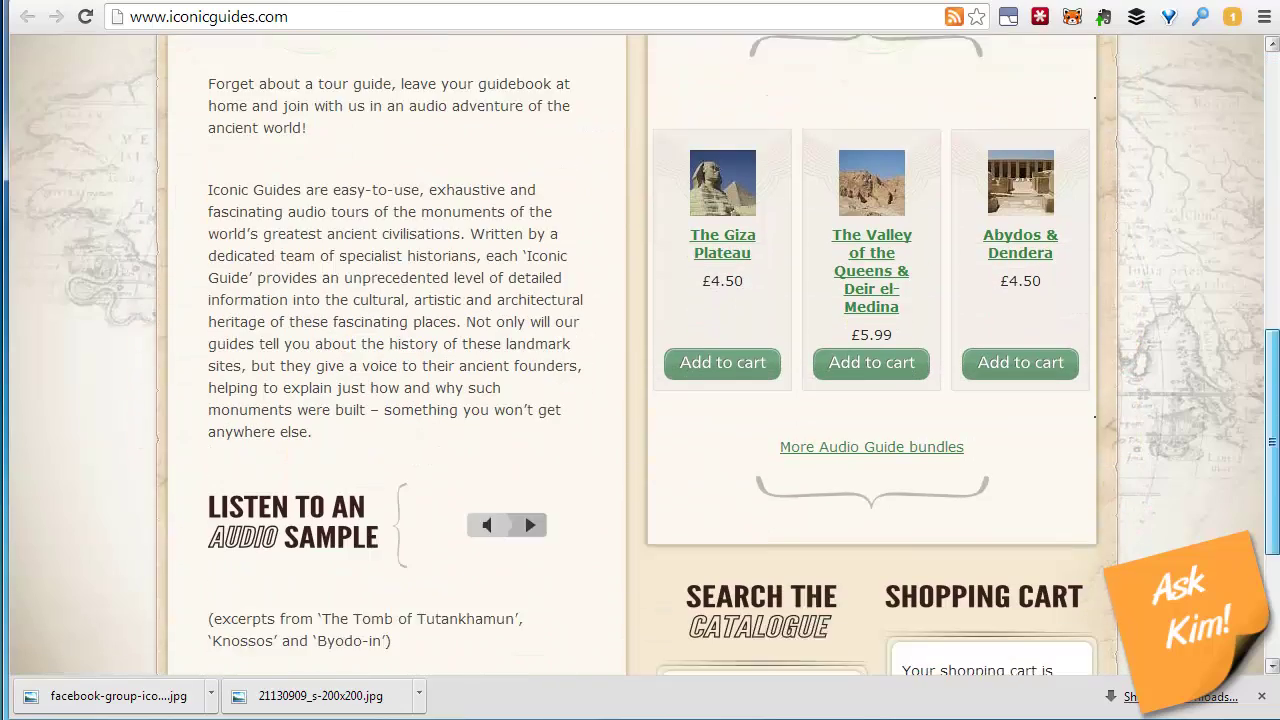
scroll(640, 355, down, 3)
scroll(640, 355, up, 11)
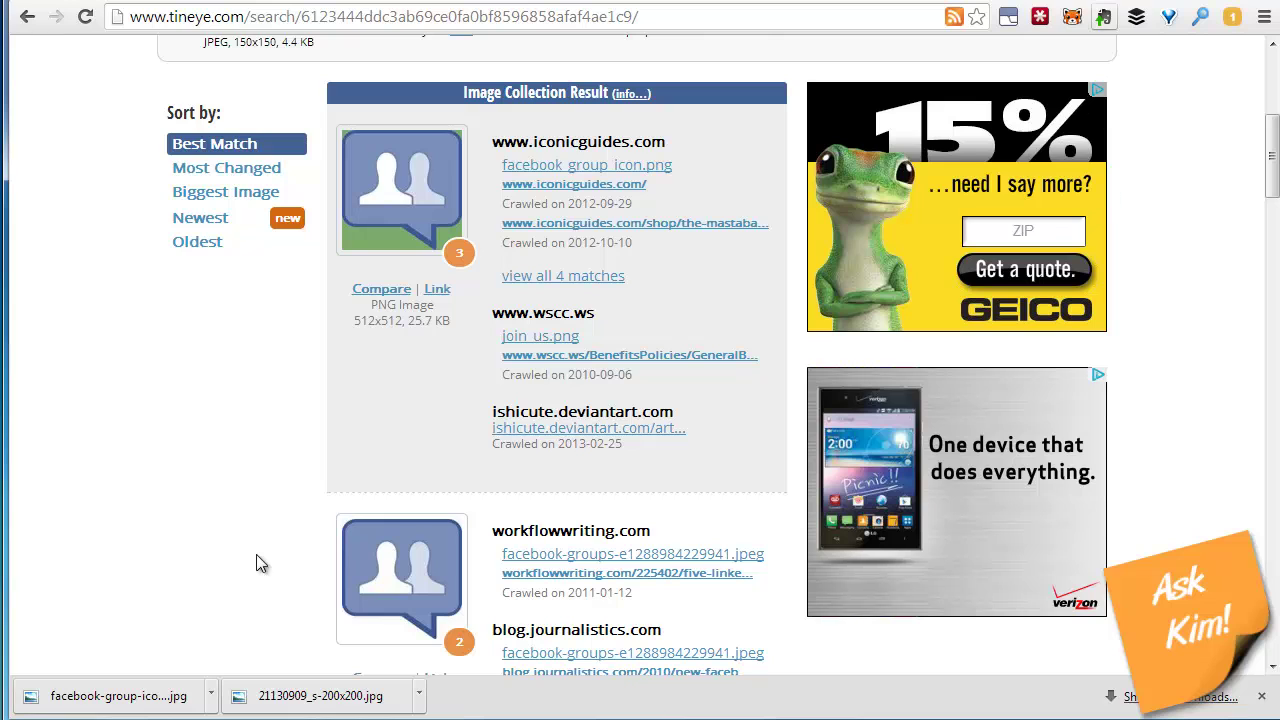
- Browse the remaining Facebook group icon matches, examining their source sites, file names, image sizes and crawl dates
scroll(500, 557, down, 7)
scroll(571, 275, up, 4)
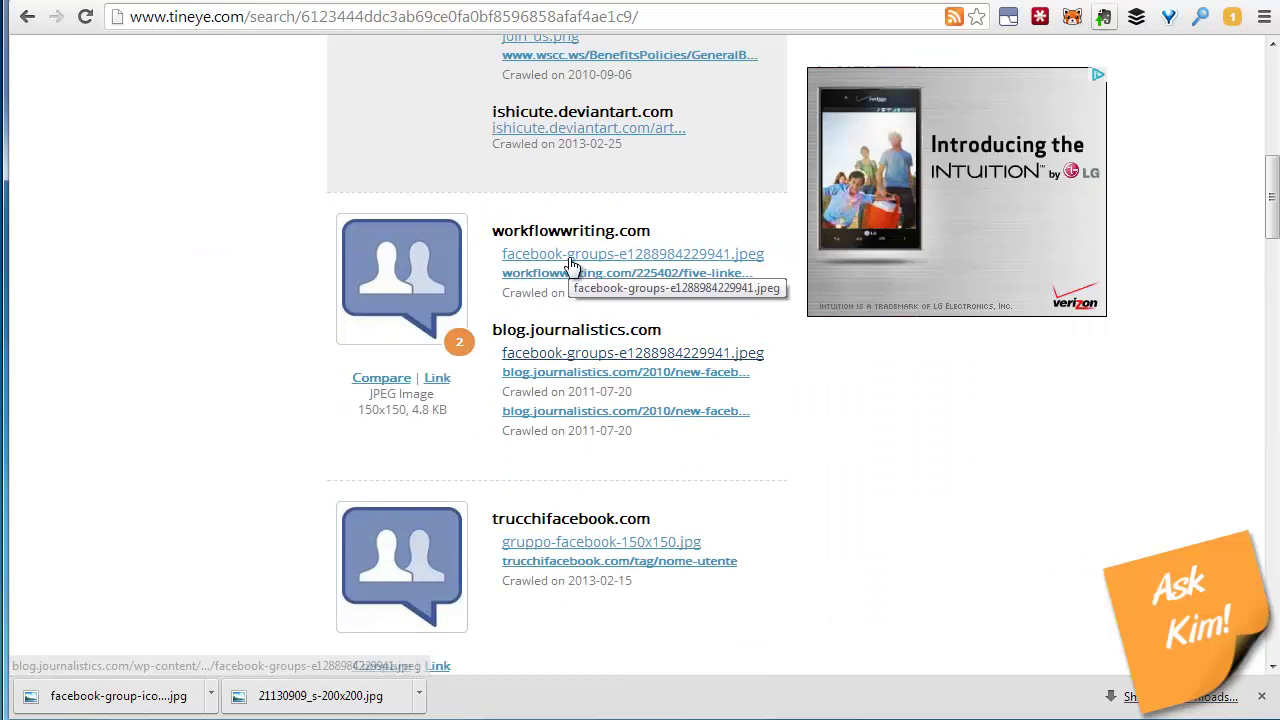
scroll(571, 266, down, 1)
scroll(571, 268, down, 2)
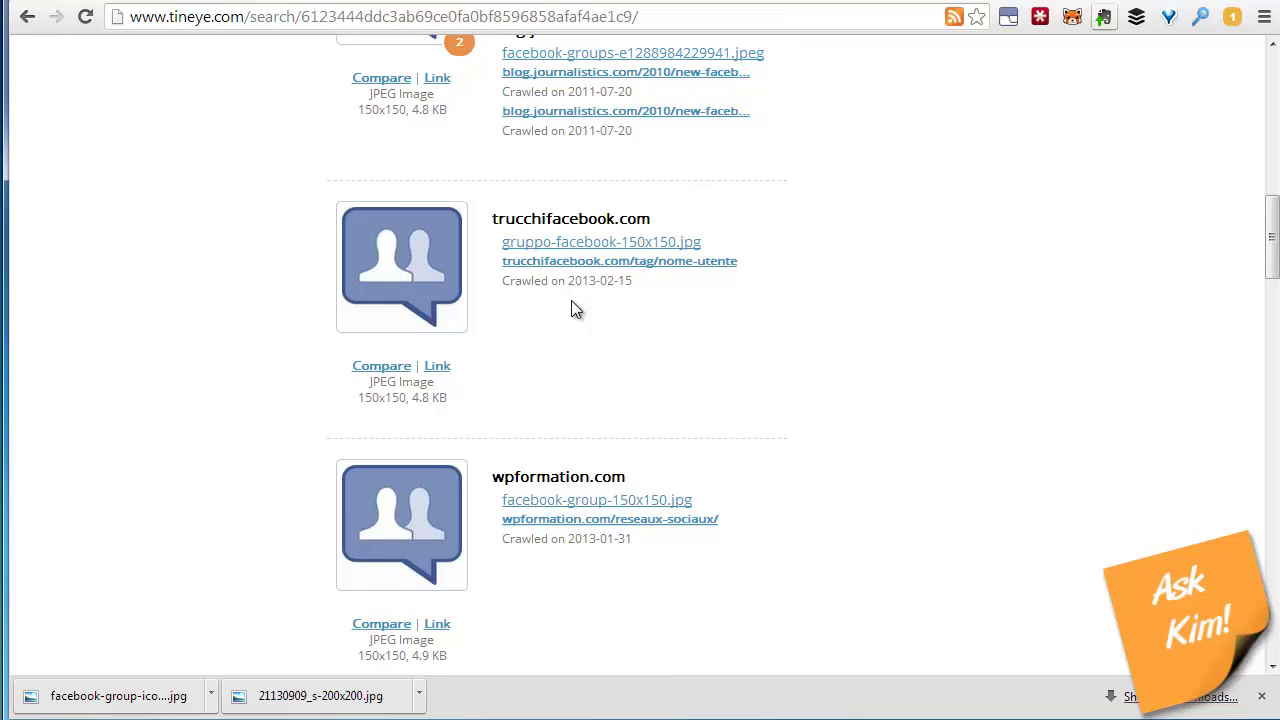
scroll(571, 300, down, 1)
scroll(571, 306, down, 1)
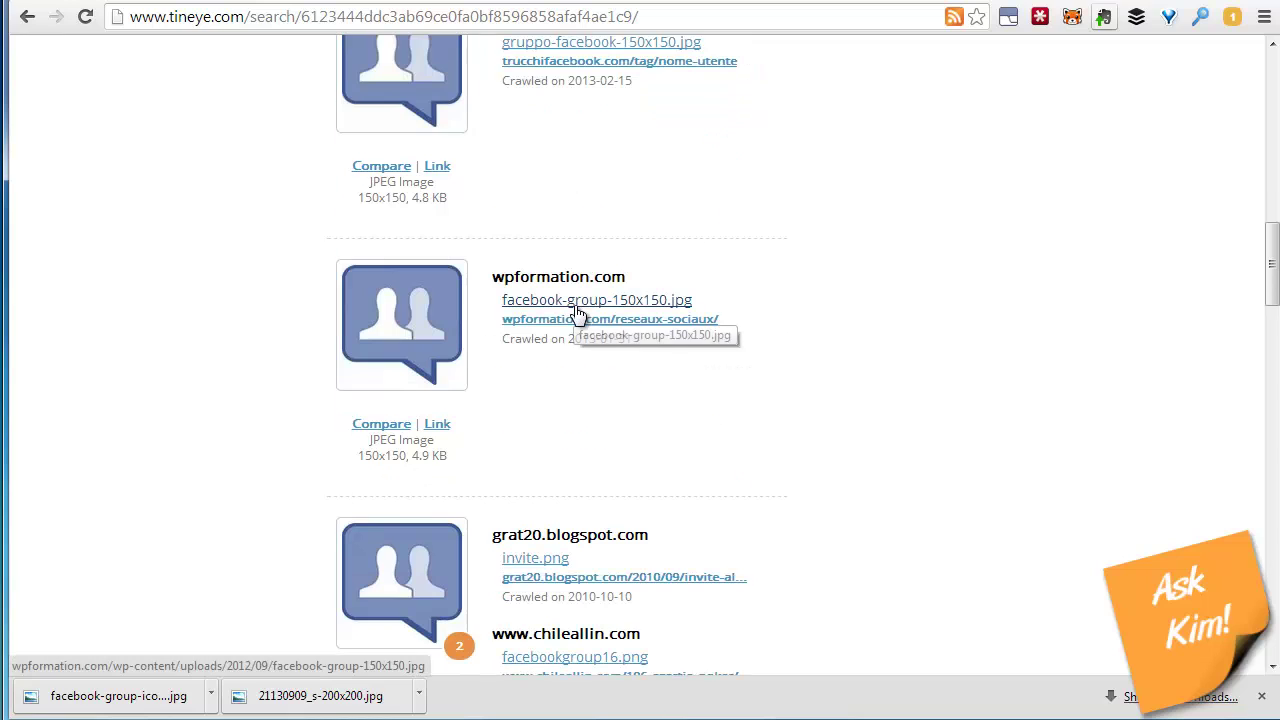
scroll(578, 320, down, 2)
scroll(660, 330, down, 3)
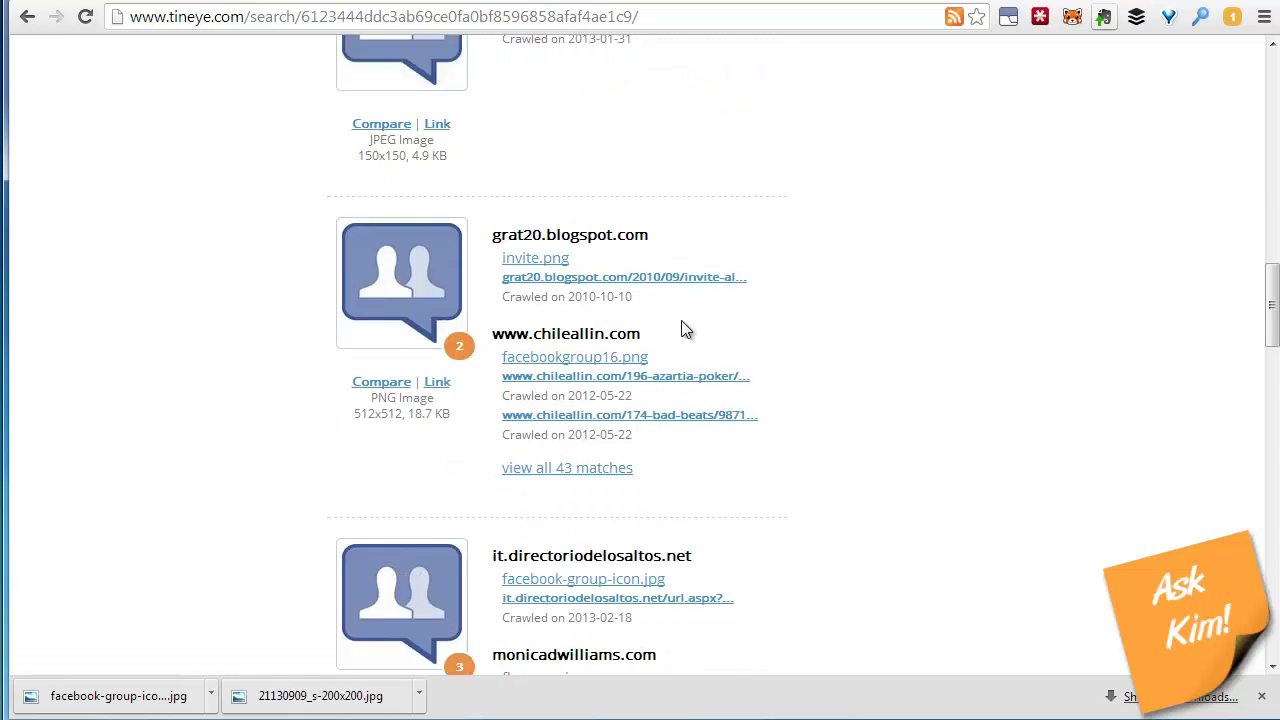
scroll(681, 323, up, 1)
scroll(681, 323, down, 3)
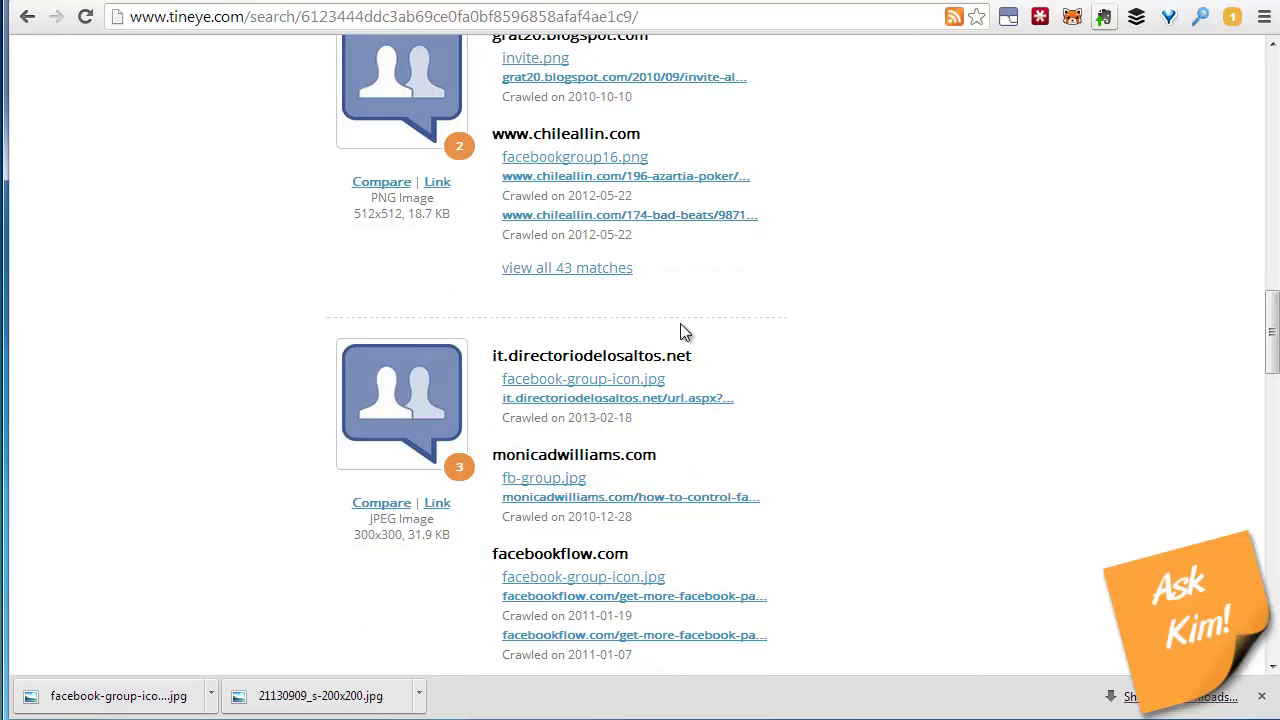
scroll(680, 332, down, 4)
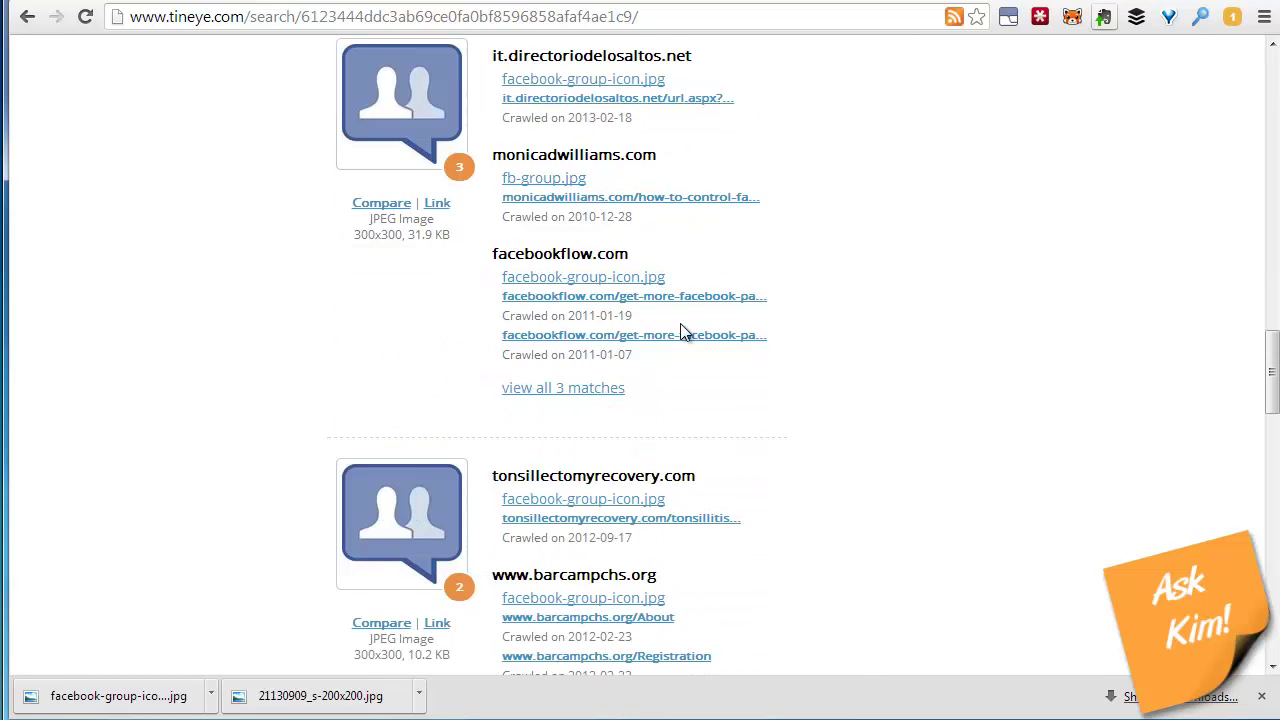
scroll(683, 332, down, 6)
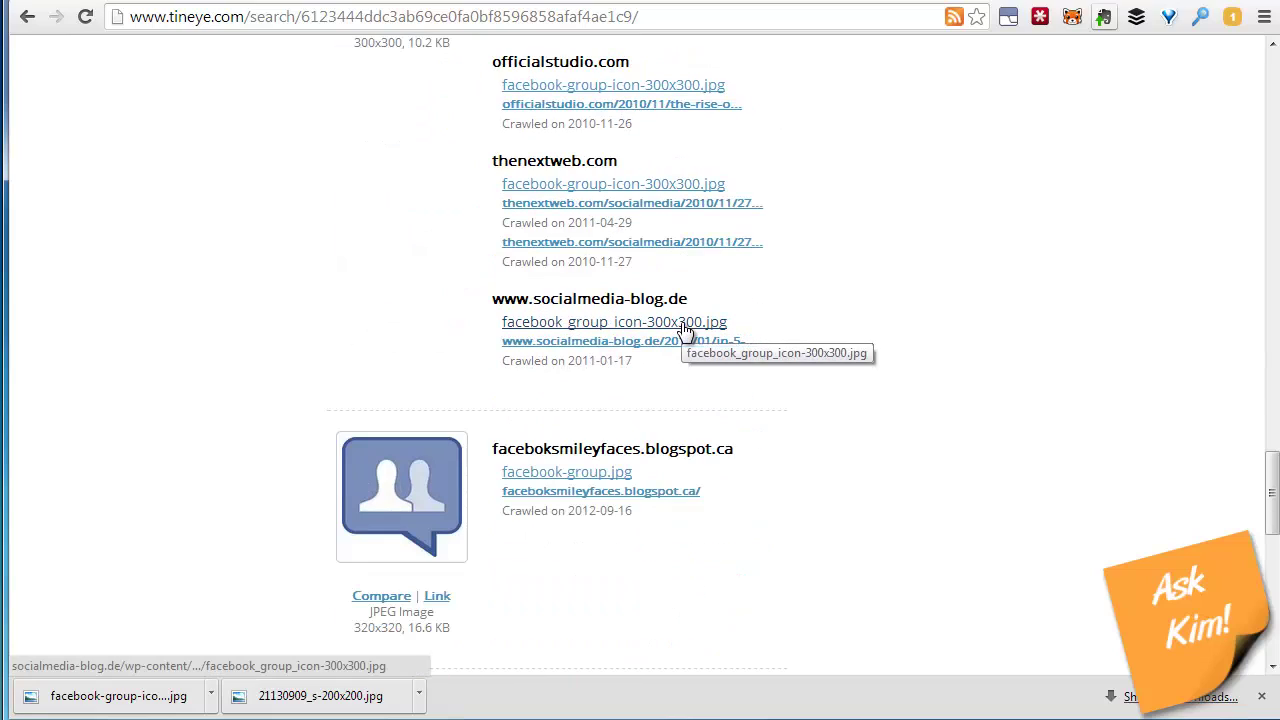
scroll(681, 331, down, 9)
- Run a reverse image search on the "enter to win!" dice image, 21130909_s-200x200.jpg
scroll(679, 320, up, 20)
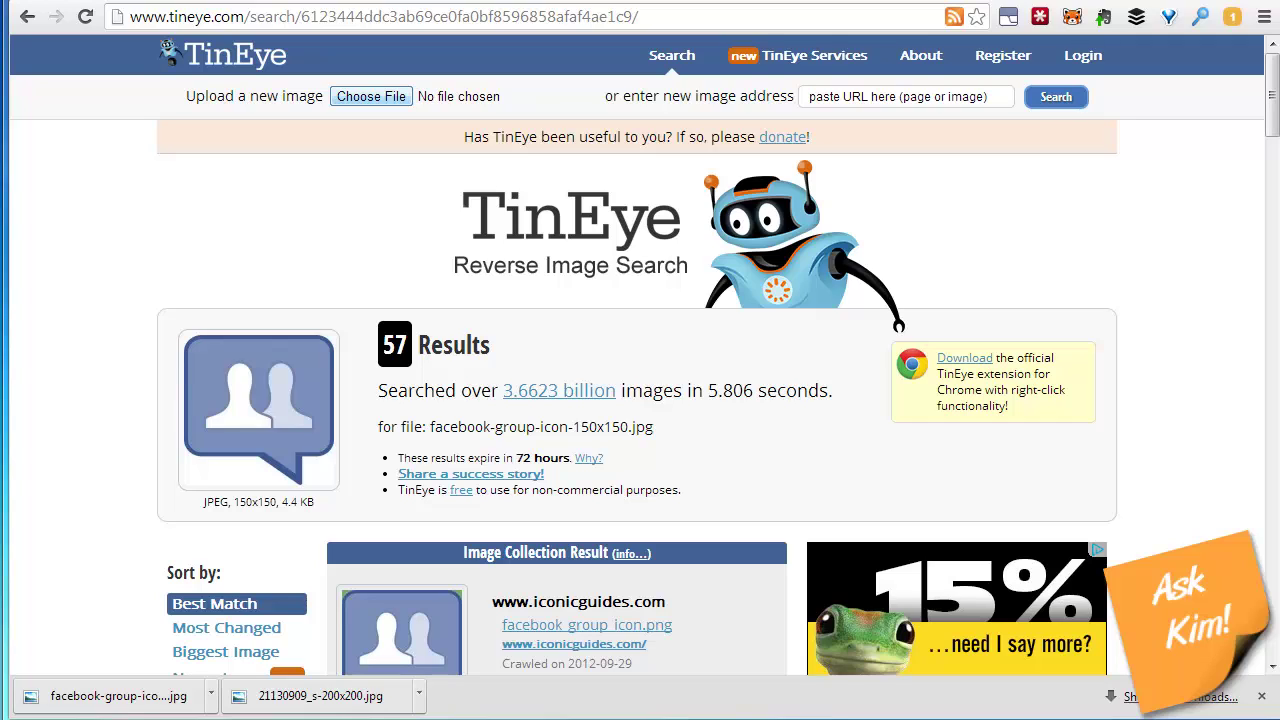
key(Return)
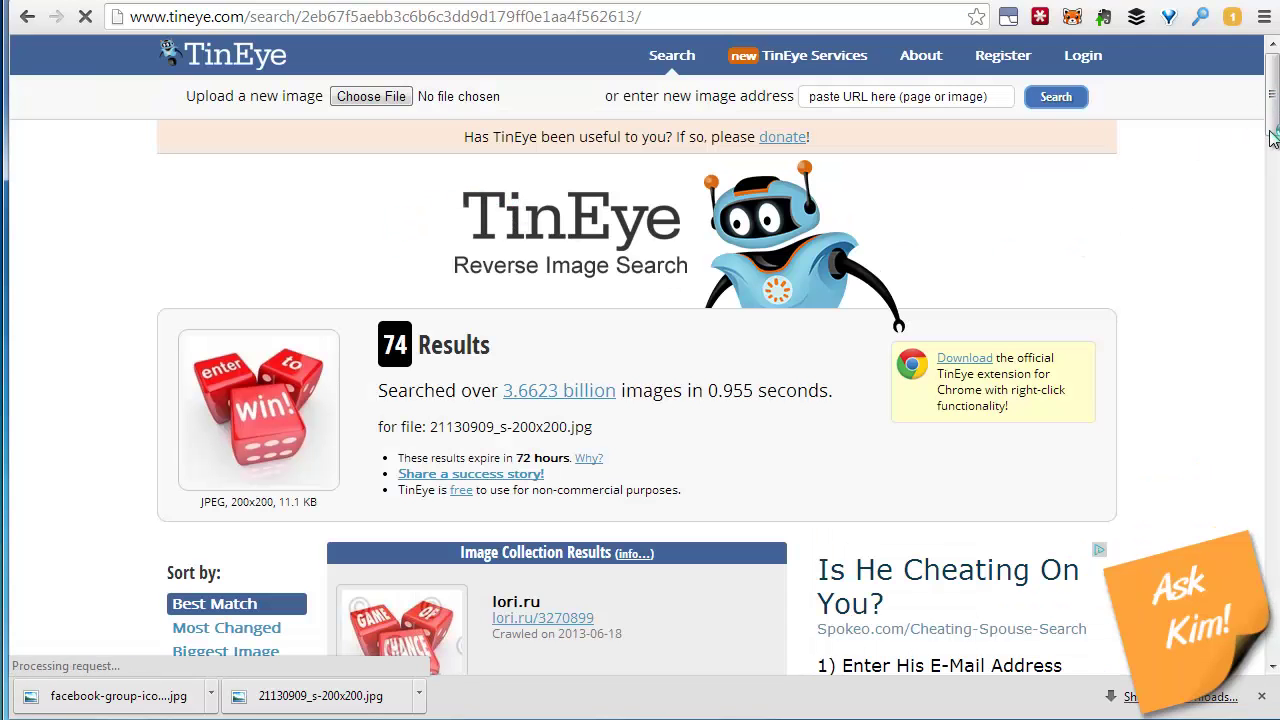
- Open the lori.ru/3270899 image collection match for the dice picture in a new tab
scroll(567, 622, down, 1)
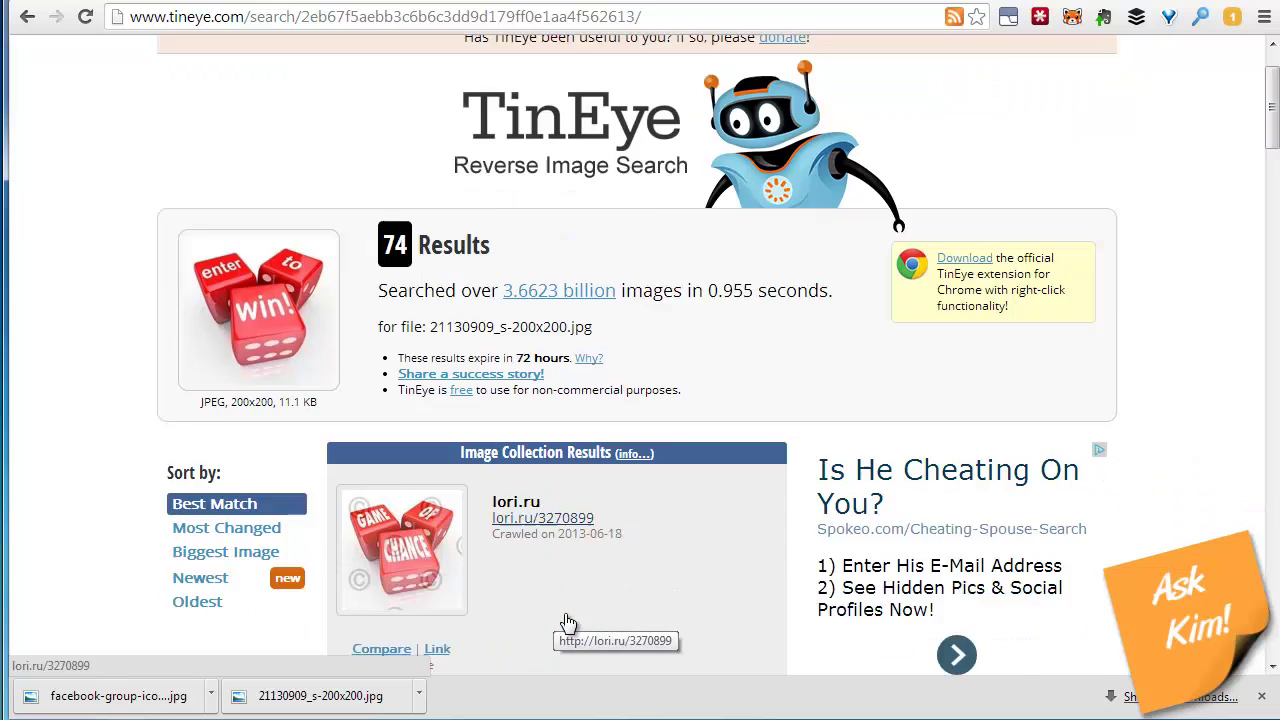
scroll(567, 622, down, 1)
right_click(536, 419)
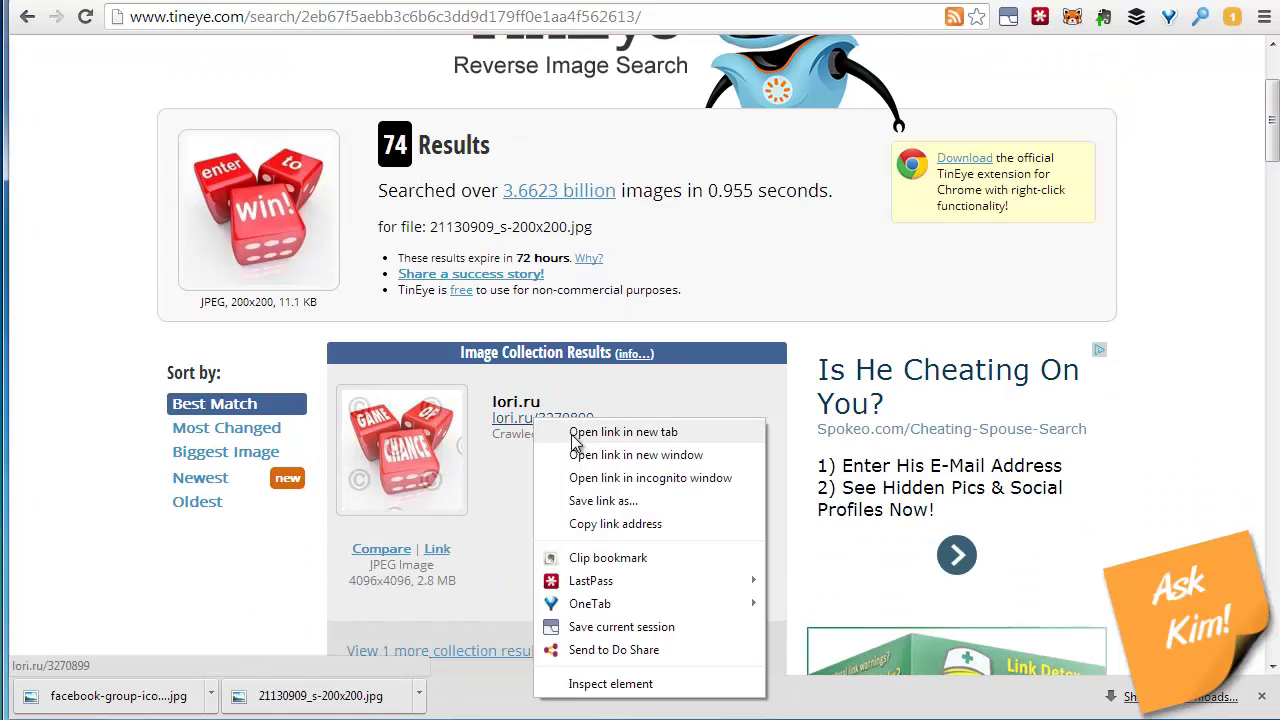
click(575, 433)
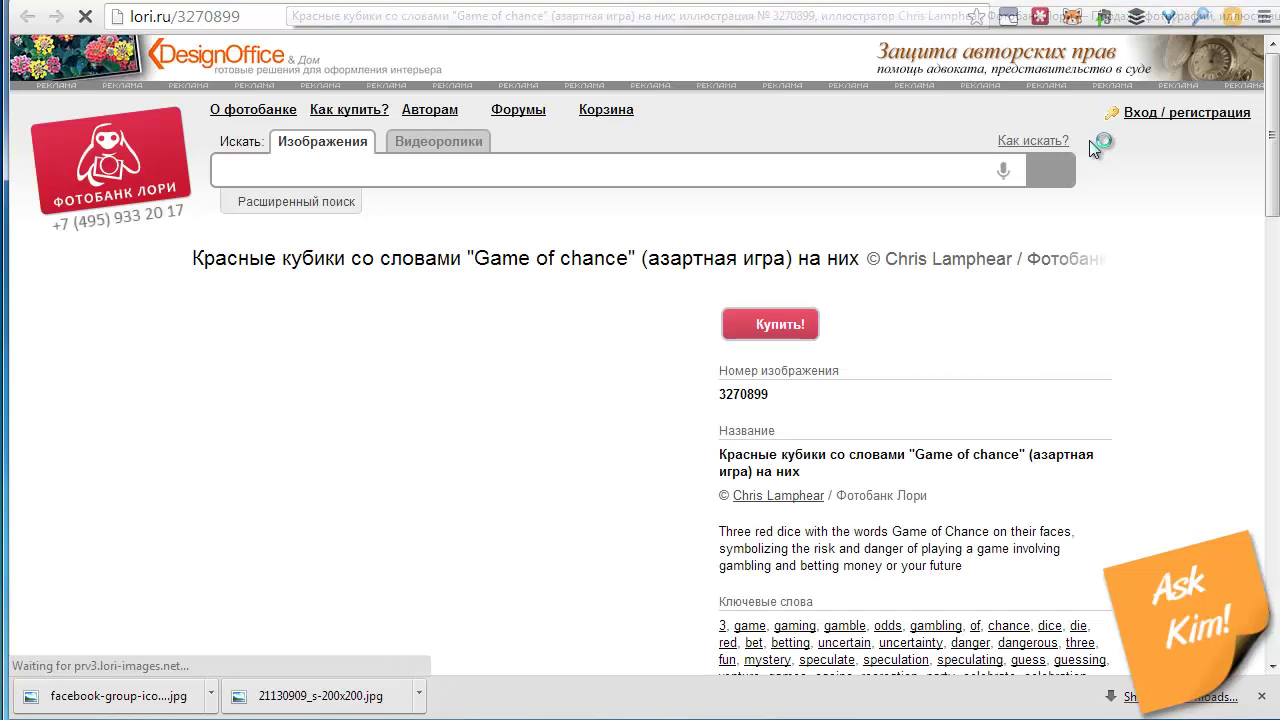
- Examine the lori.ru stock page for the dice image, including its description, available sizes and licence prices
scroll(1119, 166, down, 2)
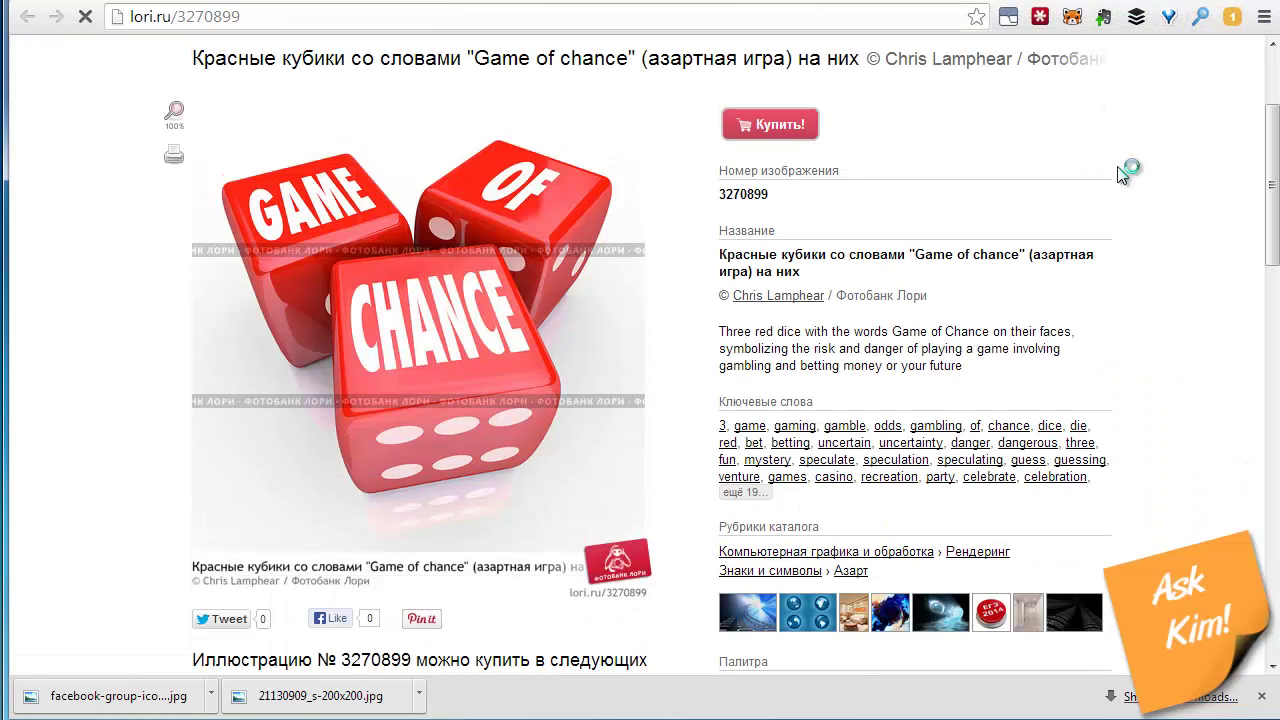
scroll(1122, 175, down, 1)
scroll(1122, 175, down, 1)
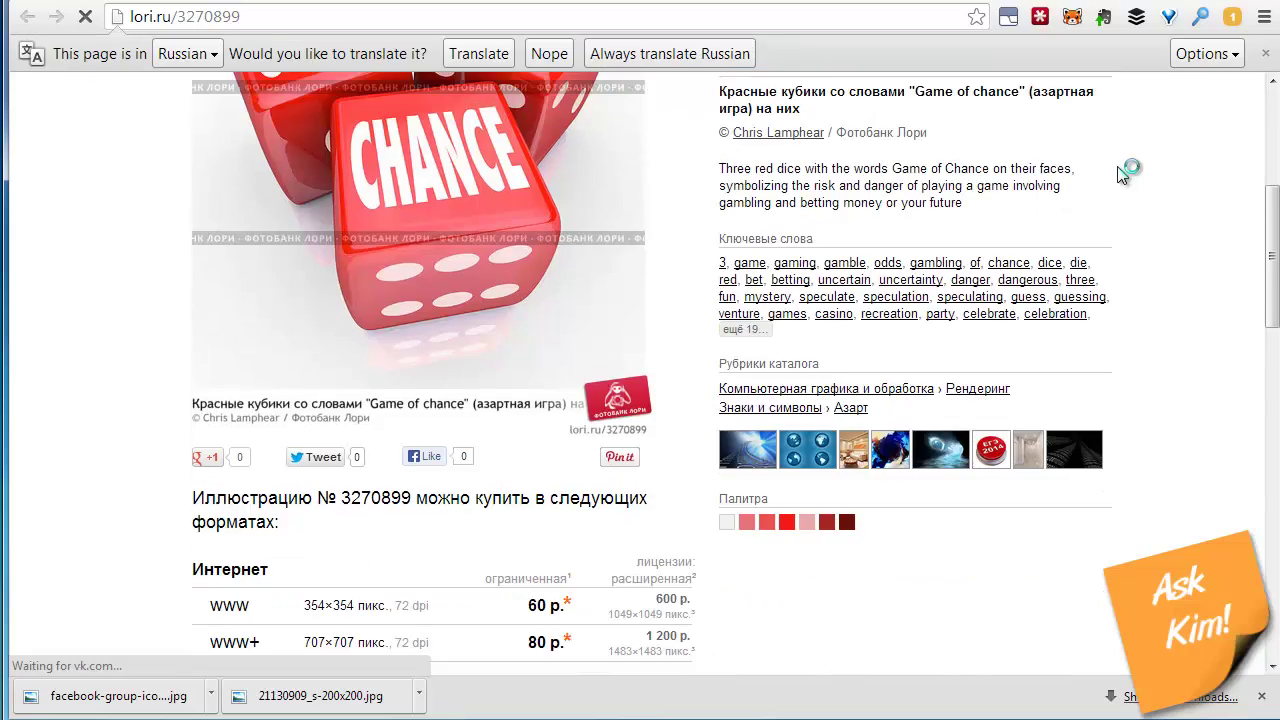
scroll(1122, 175, down, 3)
scroll(1122, 175, down, 3)
scroll(1122, 175, up, 1)
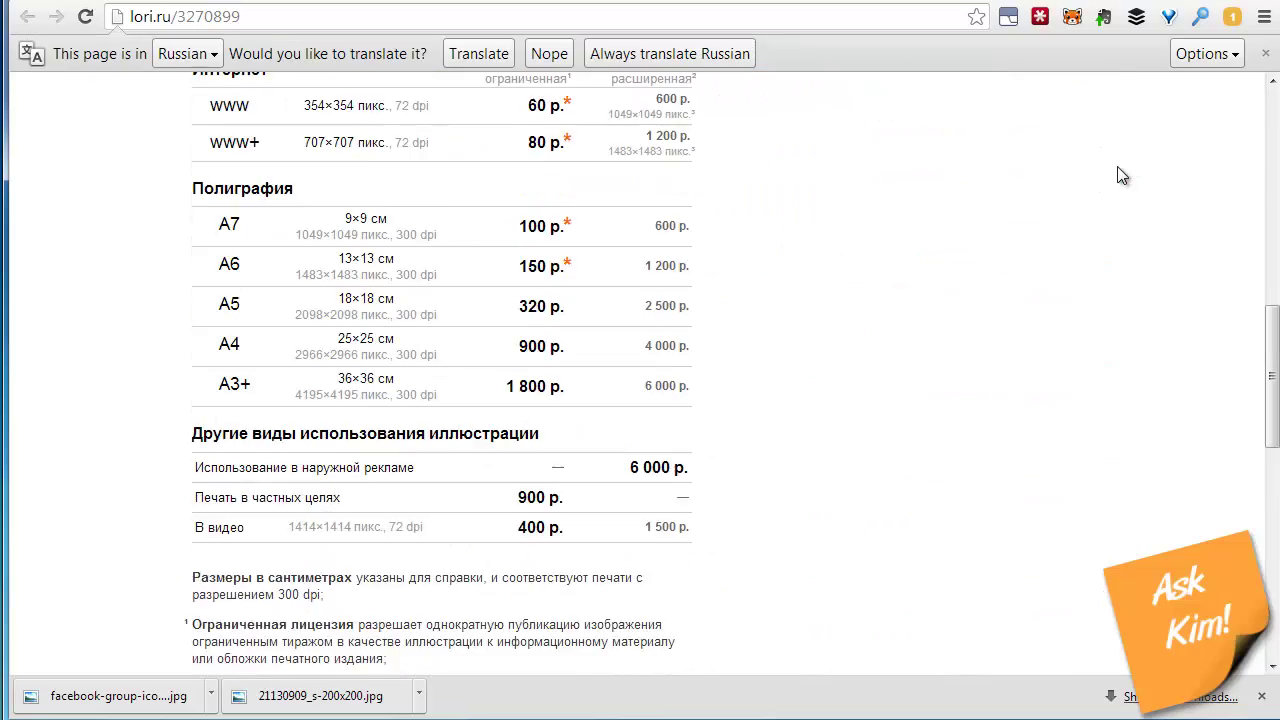
scroll(1122, 175, up, 12)
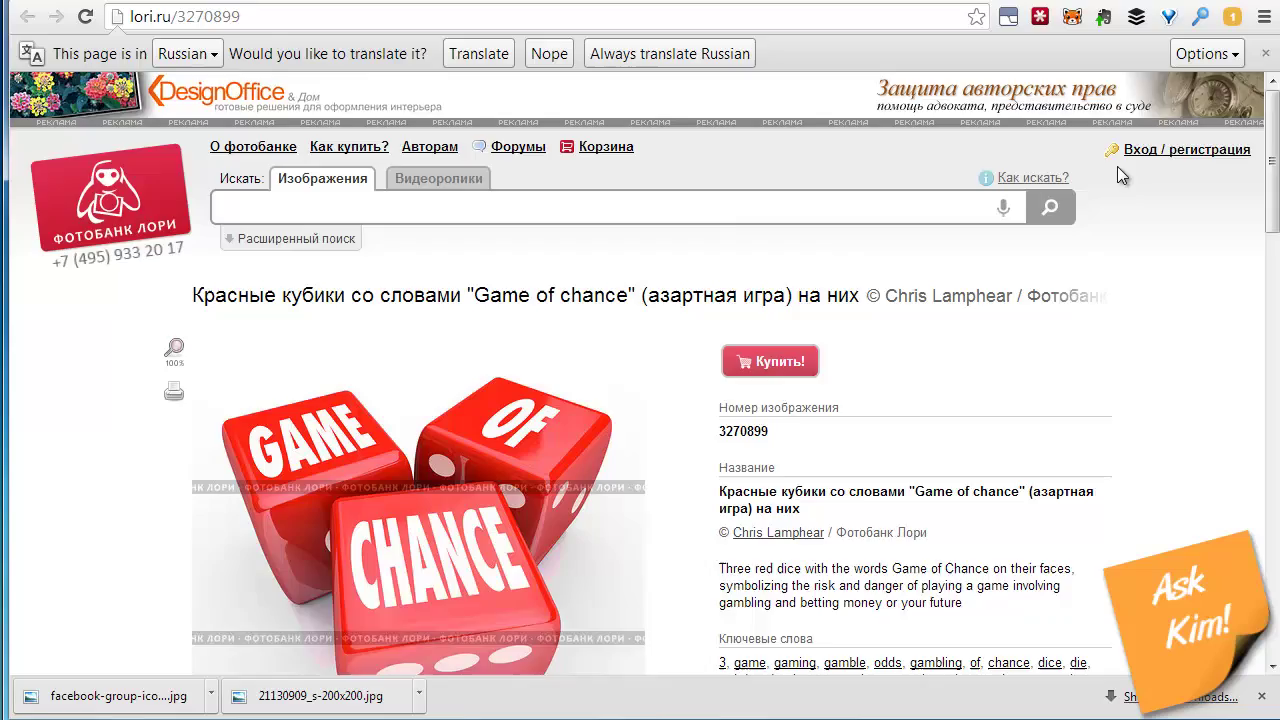
scroll(1118, 168, down, 7)
scroll(1122, 175, down, 5)
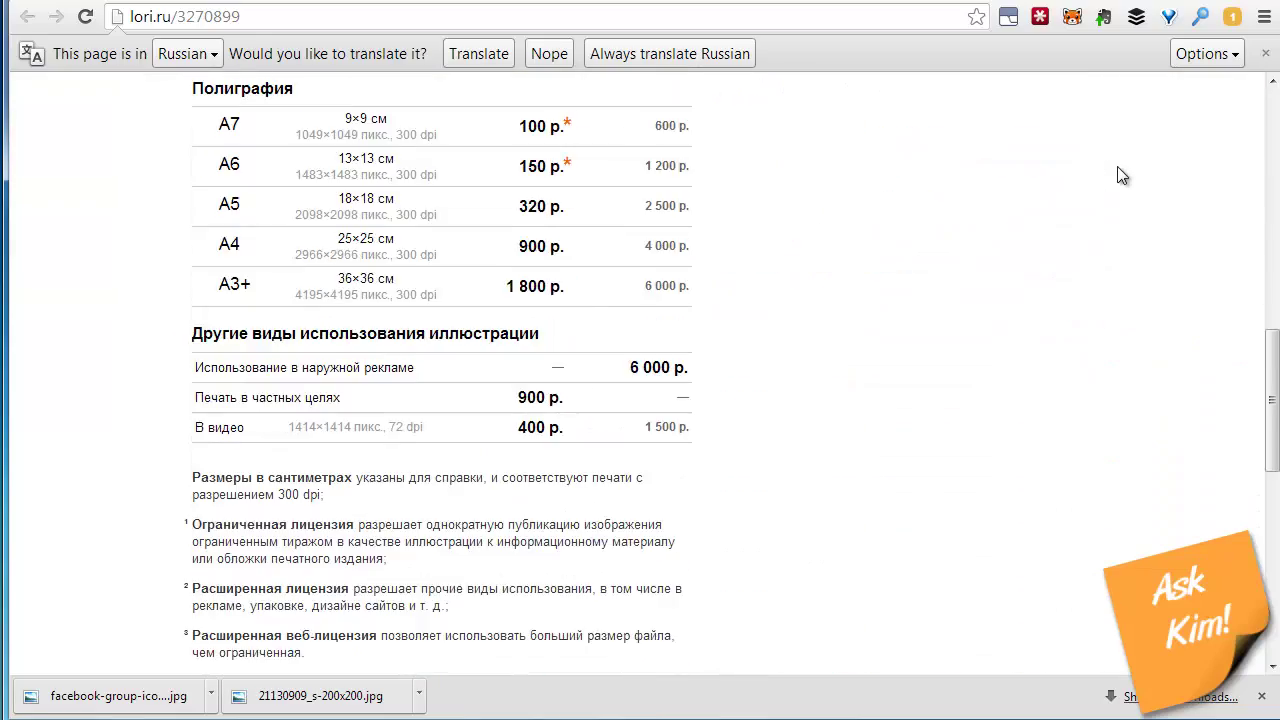
scroll(1122, 175, up, 12)
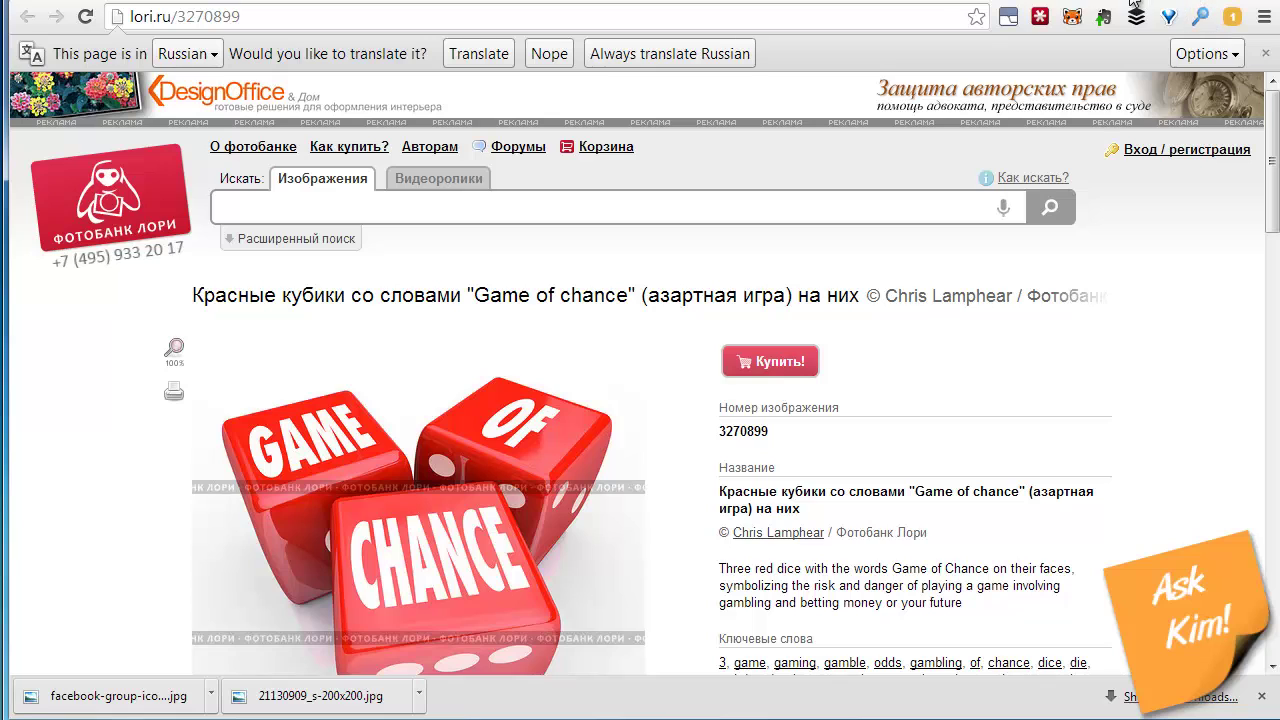
- Return to the TinEye results and open the first it.123rf.com image match for the "enter to win!" dice
click(1131, 2)
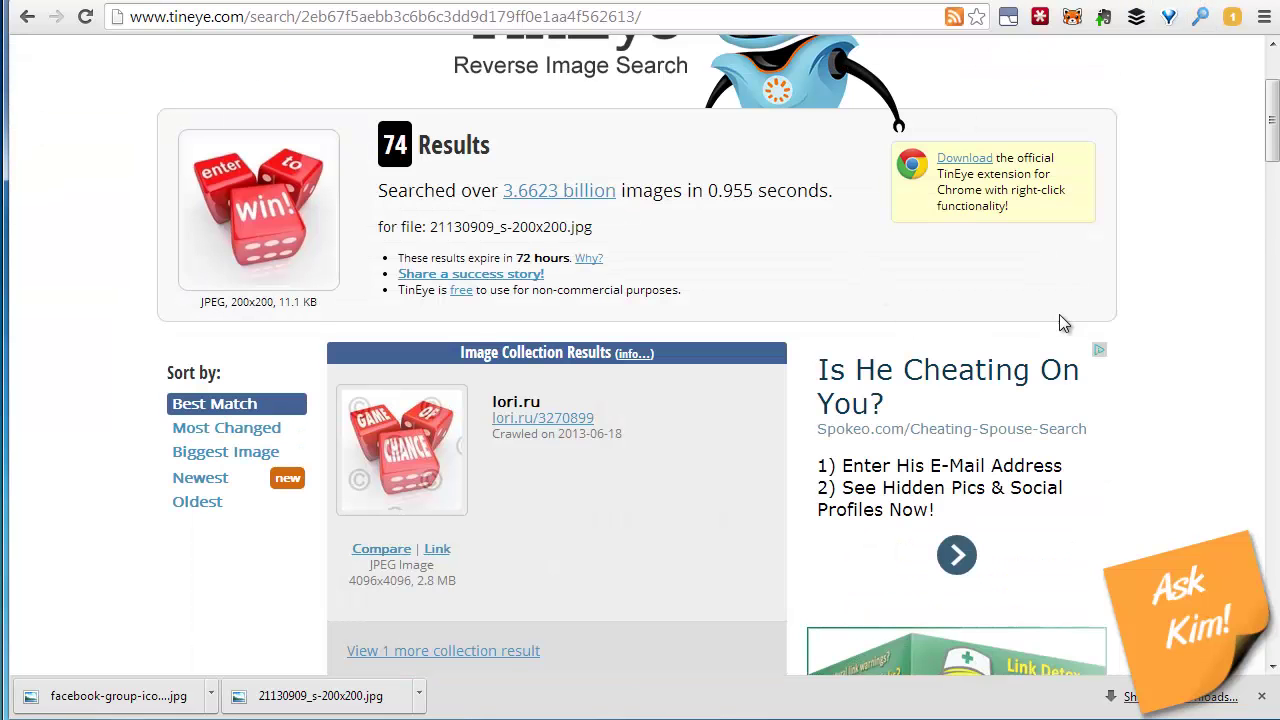
scroll(1064, 323, down, 4)
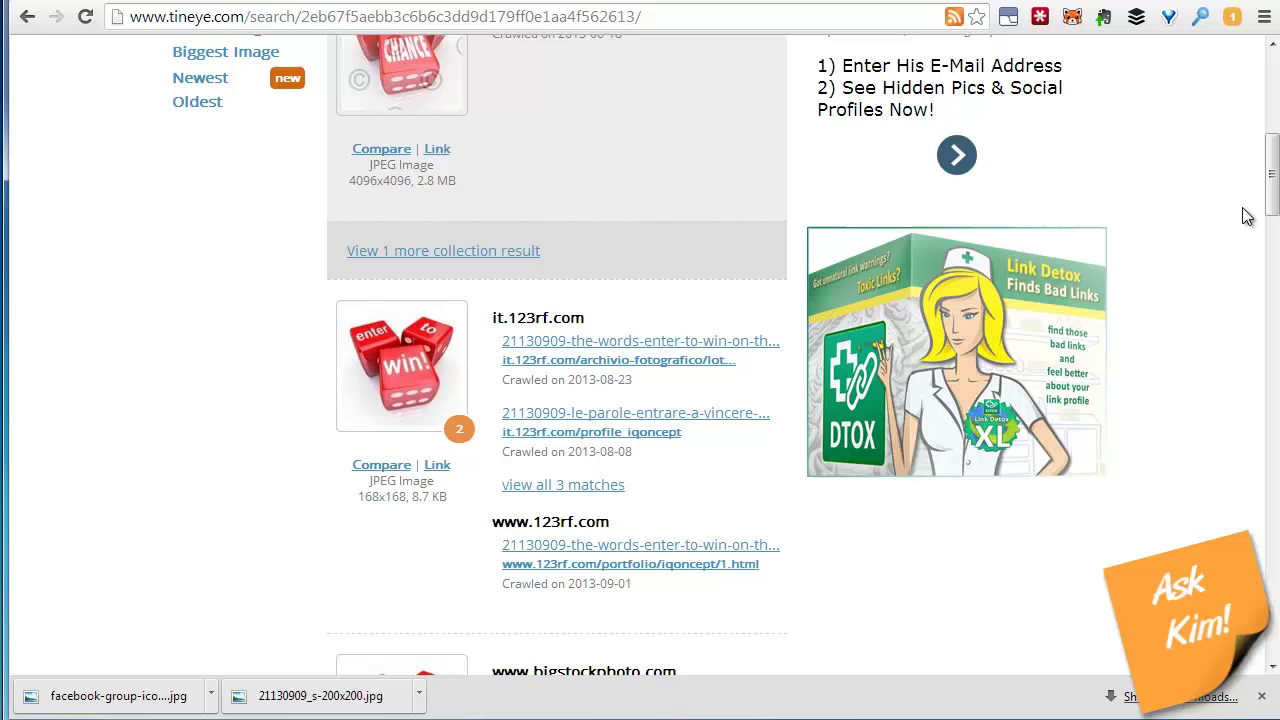
drag(1272, 195, 1272, 236)
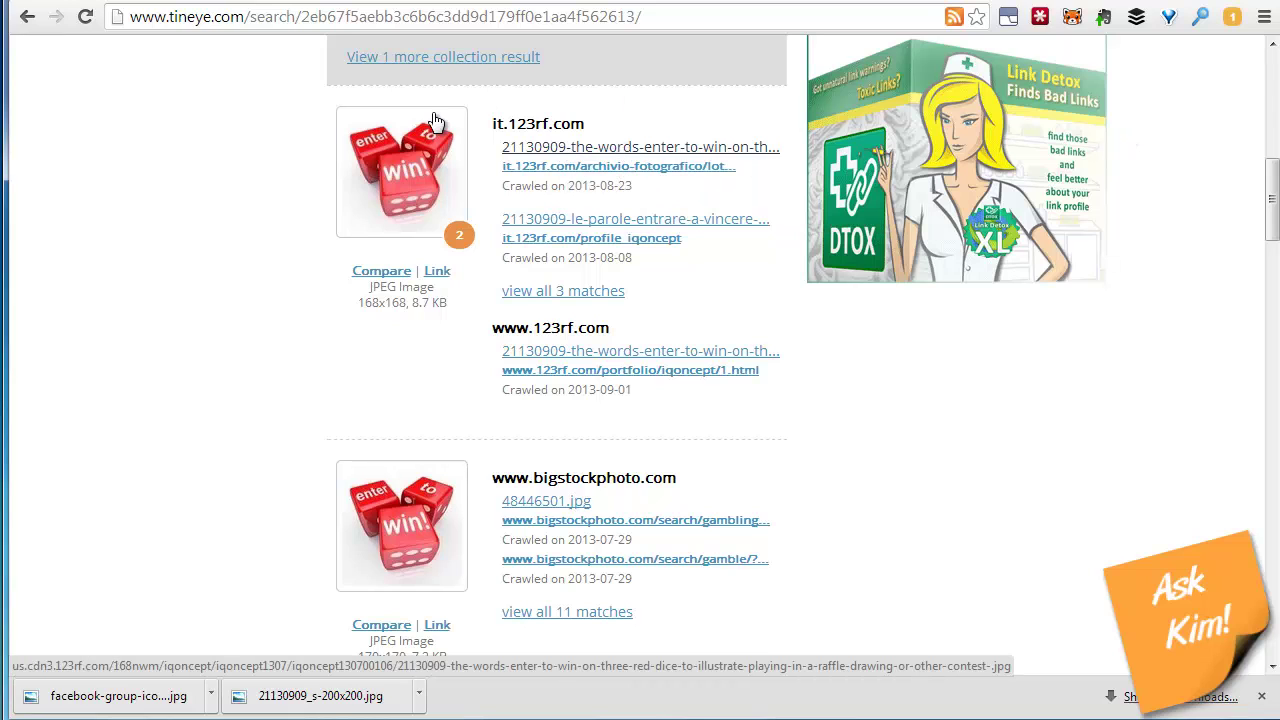
click(560, 147)
right_click(562, 147)
click(612, 161)
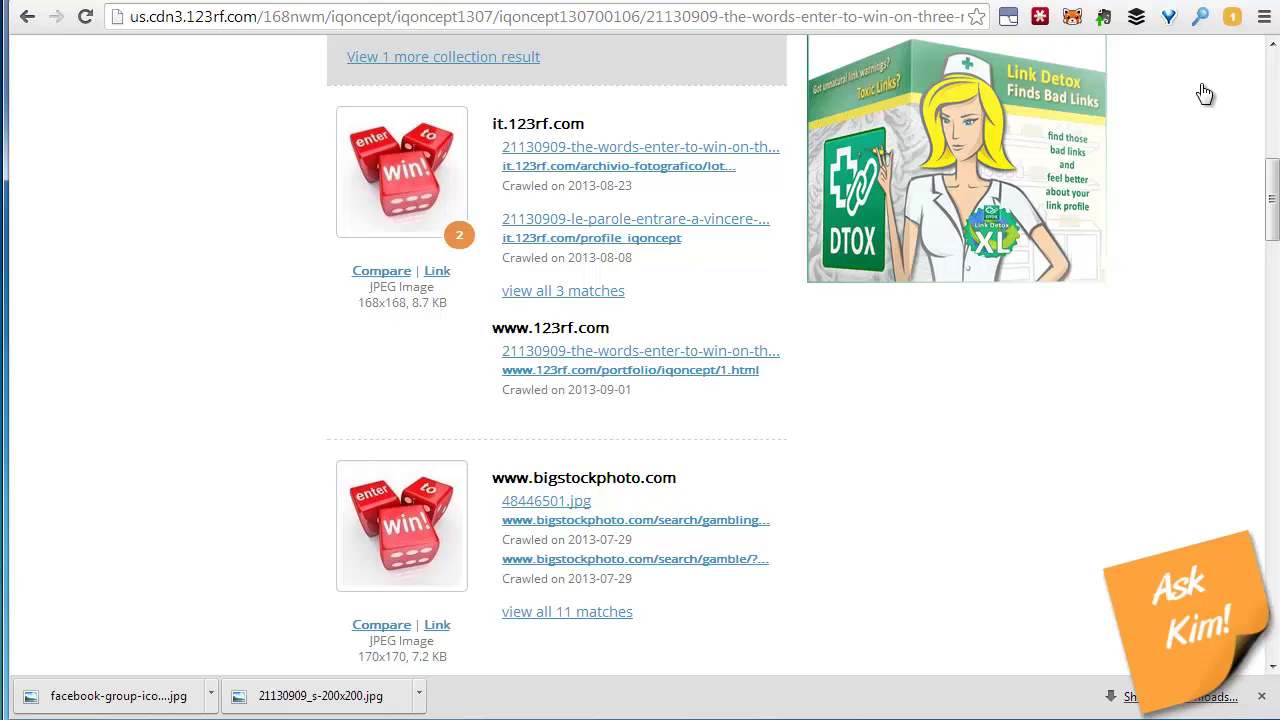